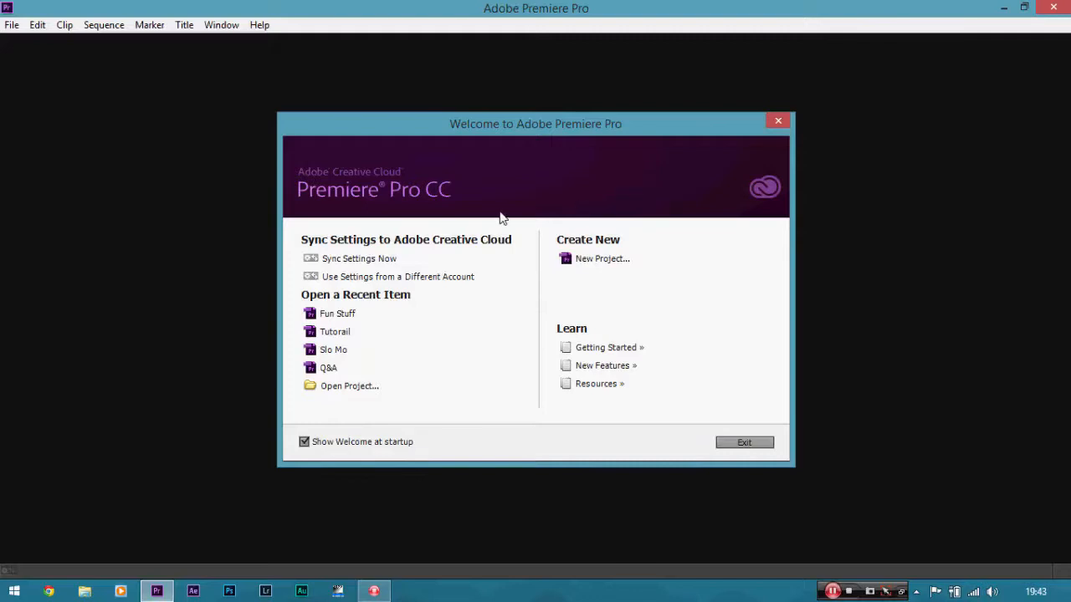
Step: Create a new project named "Fuun Stuff"
click(572, 264)
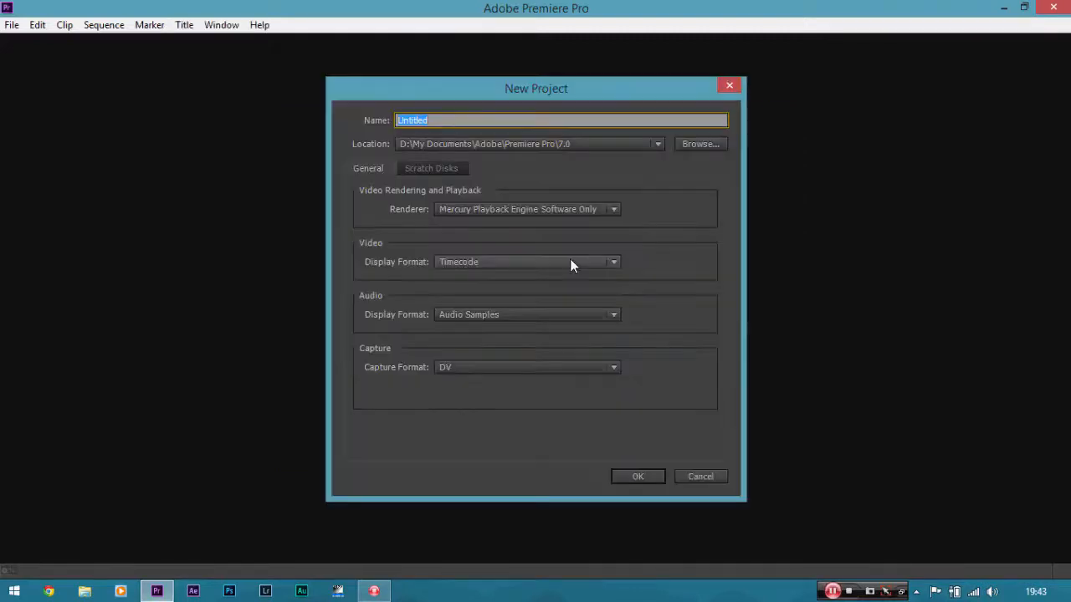
key(BackSpace)
text(Fuun Stuff)
click(637, 481)
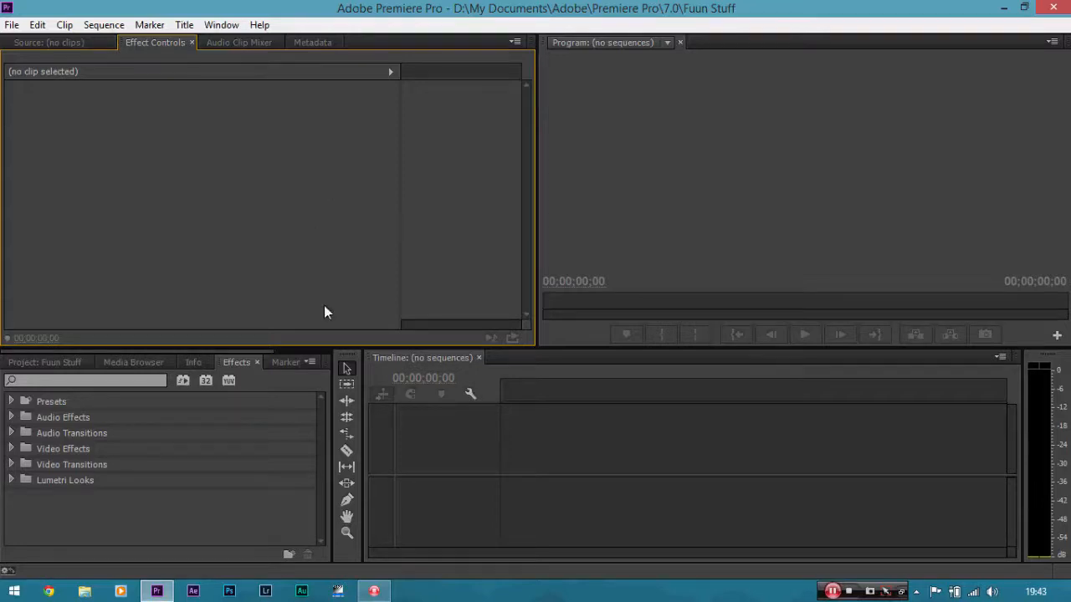
Step: Start a new sequence and choose the DSLR 1080p24 preset from the Digital SLR 1080p group
click(11, 24)
mouse_move(35, 43)
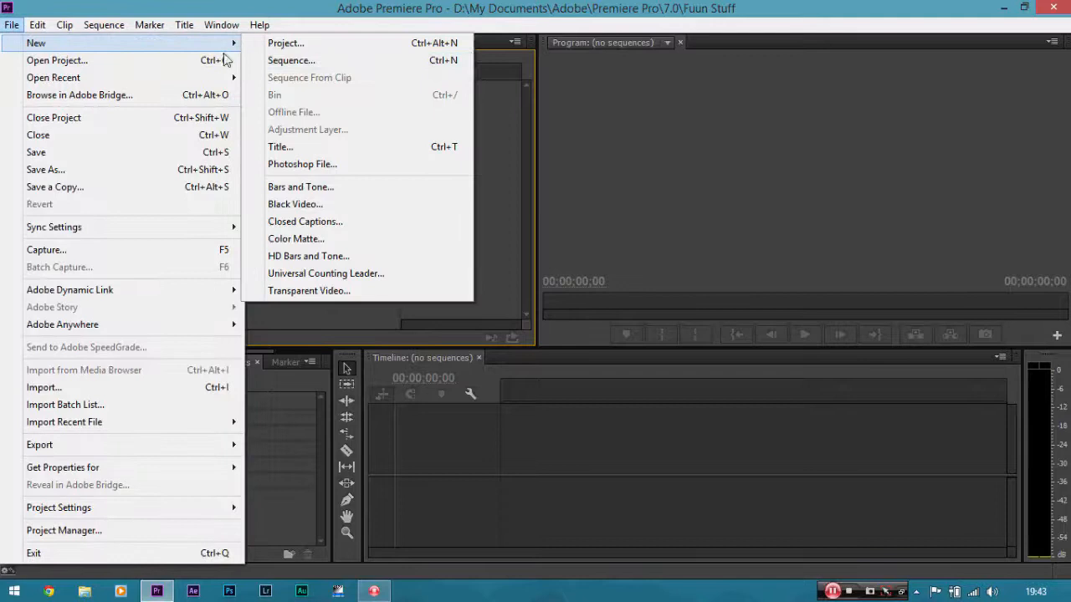
click(290, 60)
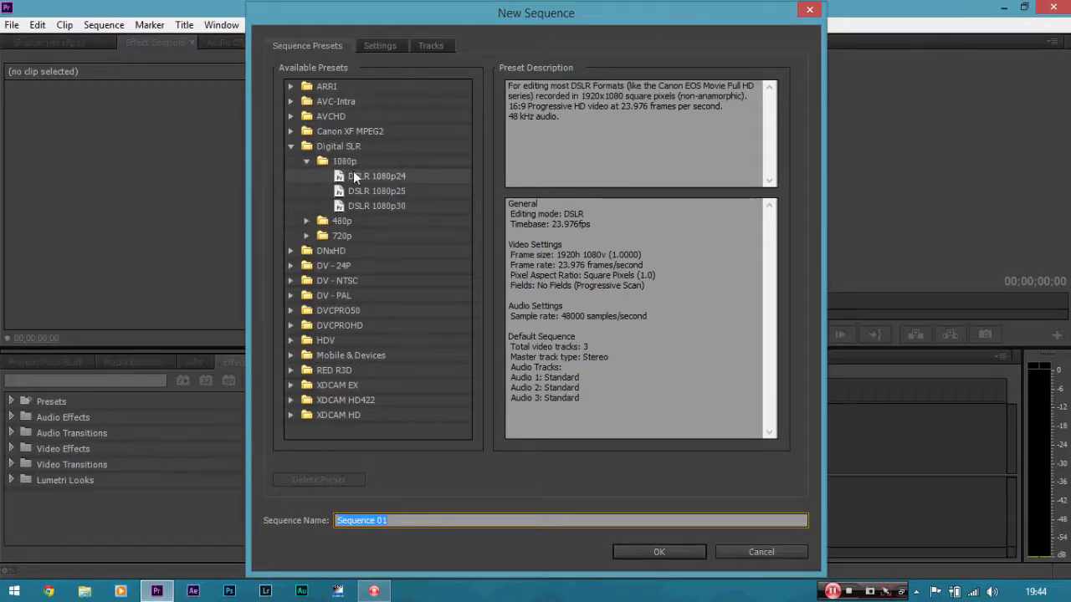
click(400, 176)
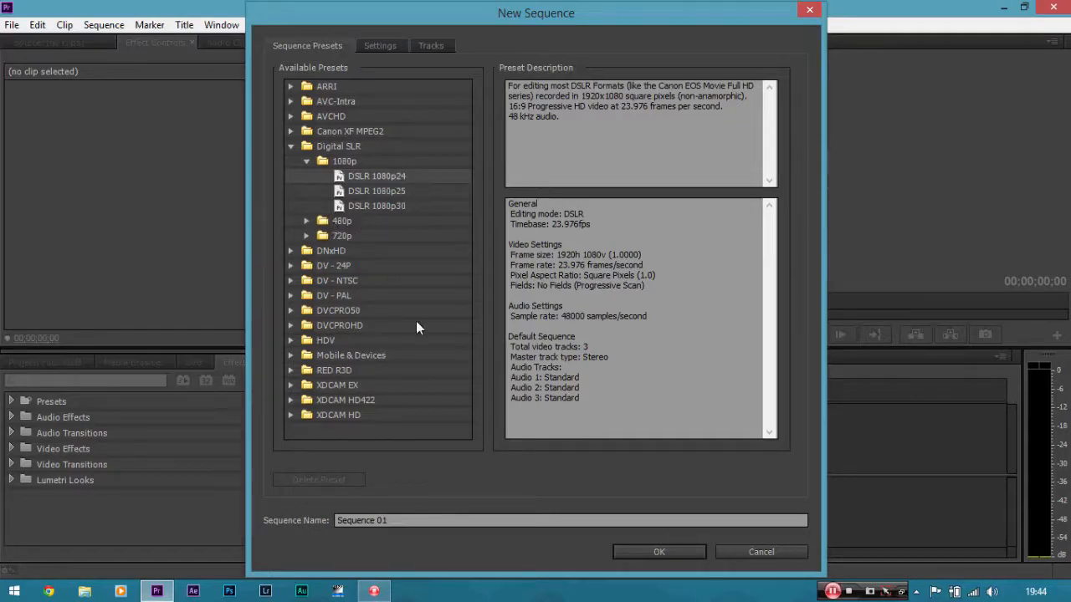
Step: Examine the presets offered under RED R3D, including its 5K group, and under DV - NTSC
click(291, 370)
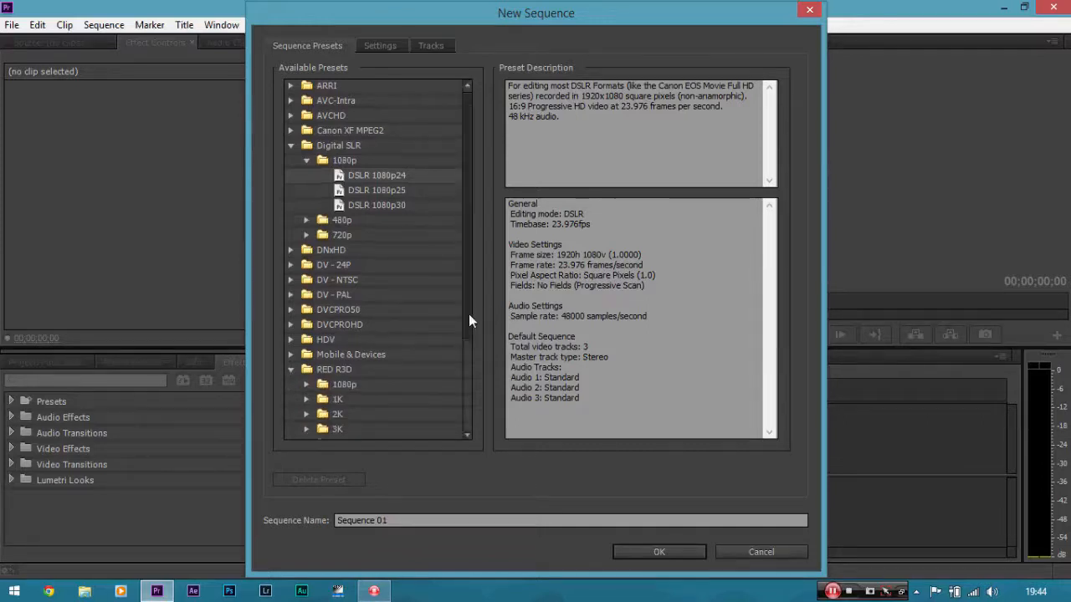
drag(469, 314, 452, 395)
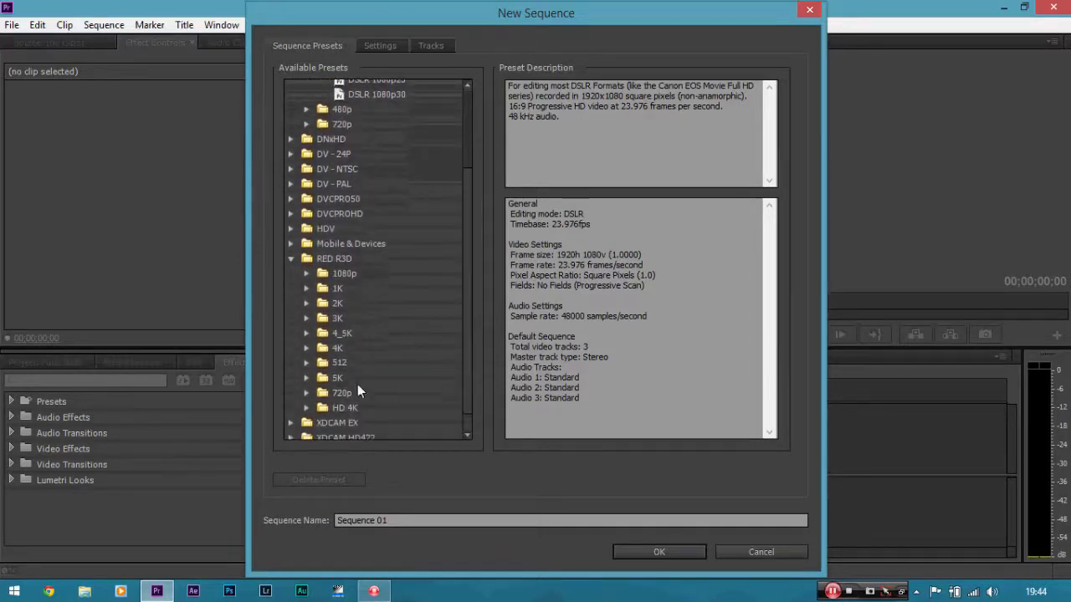
click(308, 379)
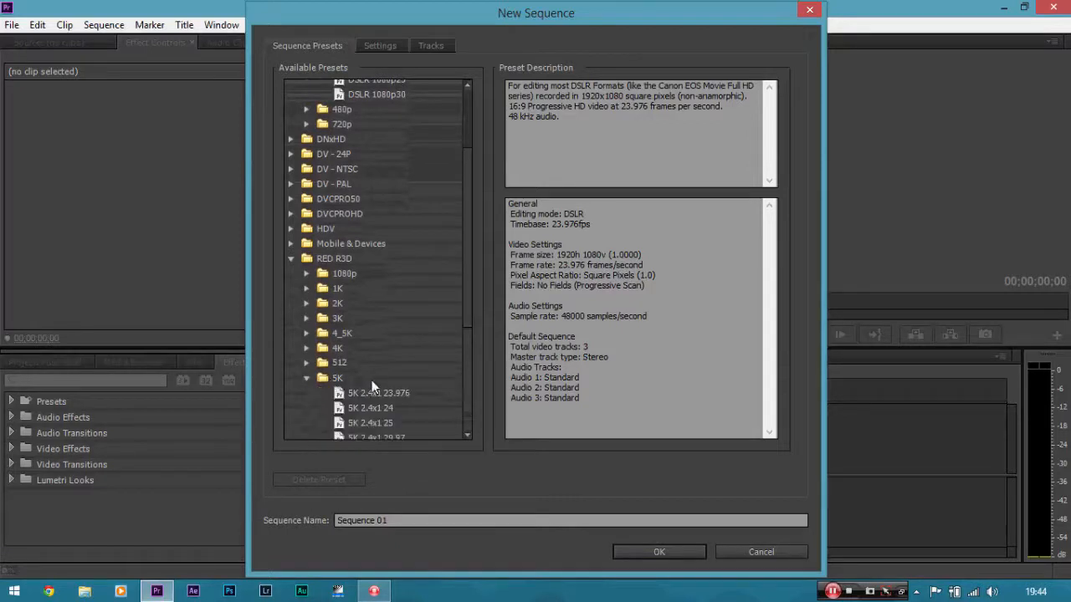
click(306, 378)
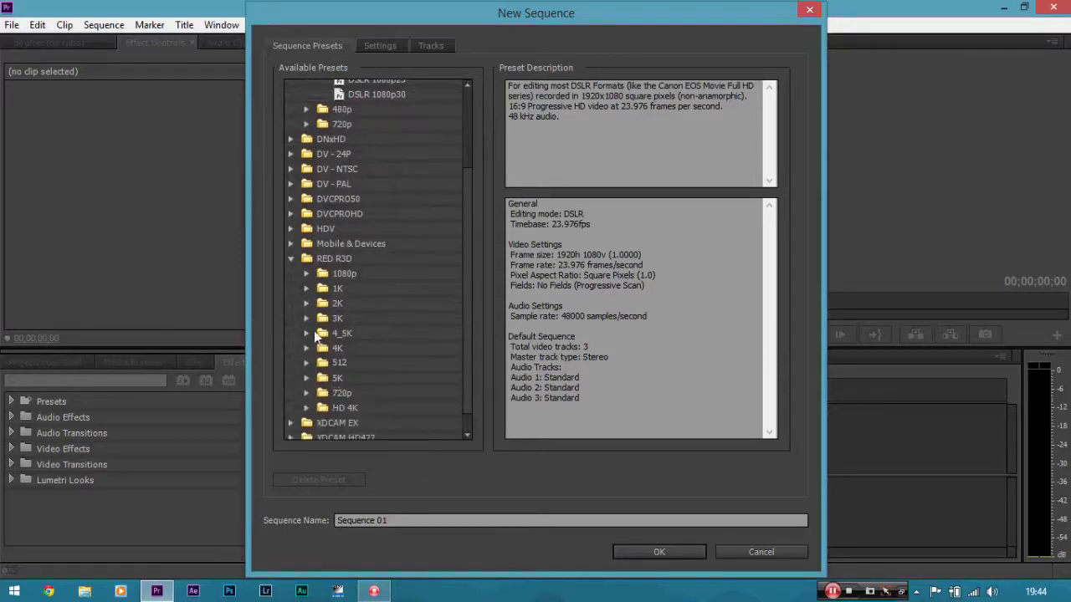
click(292, 260)
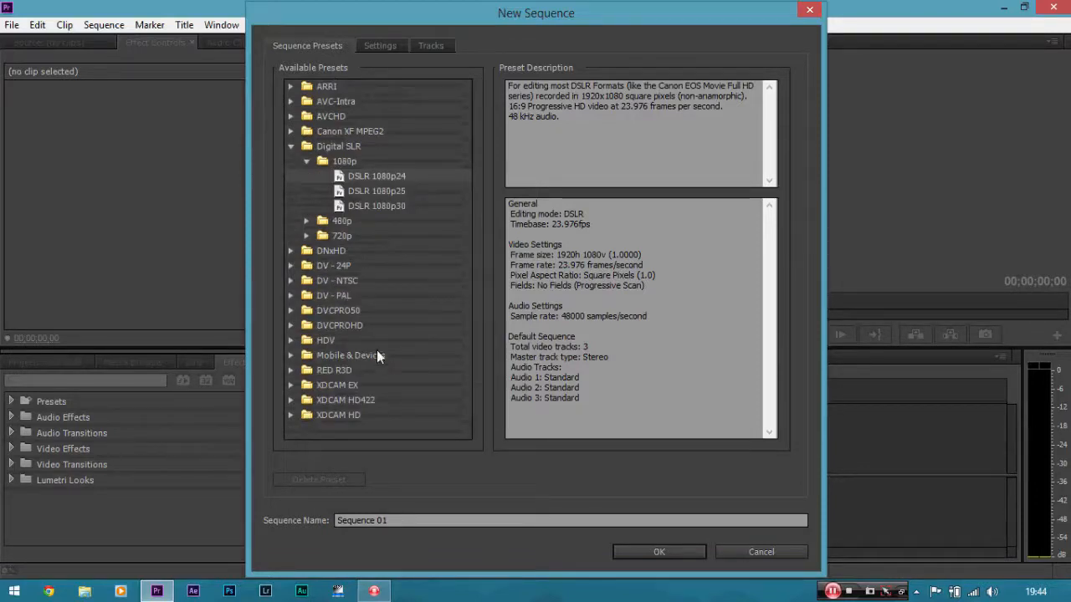
click(296, 284)
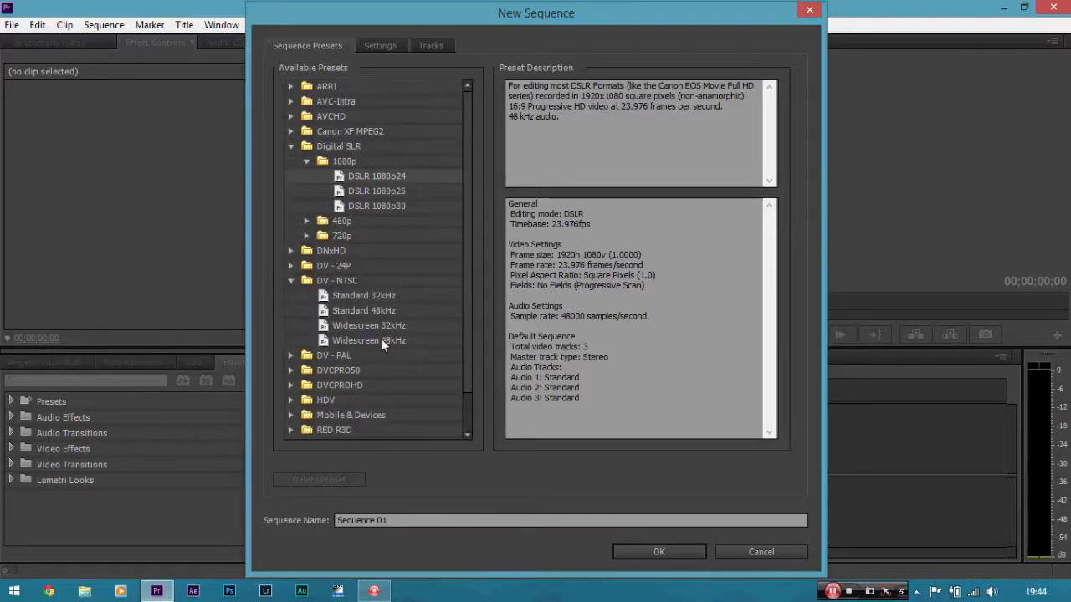
click(291, 280)
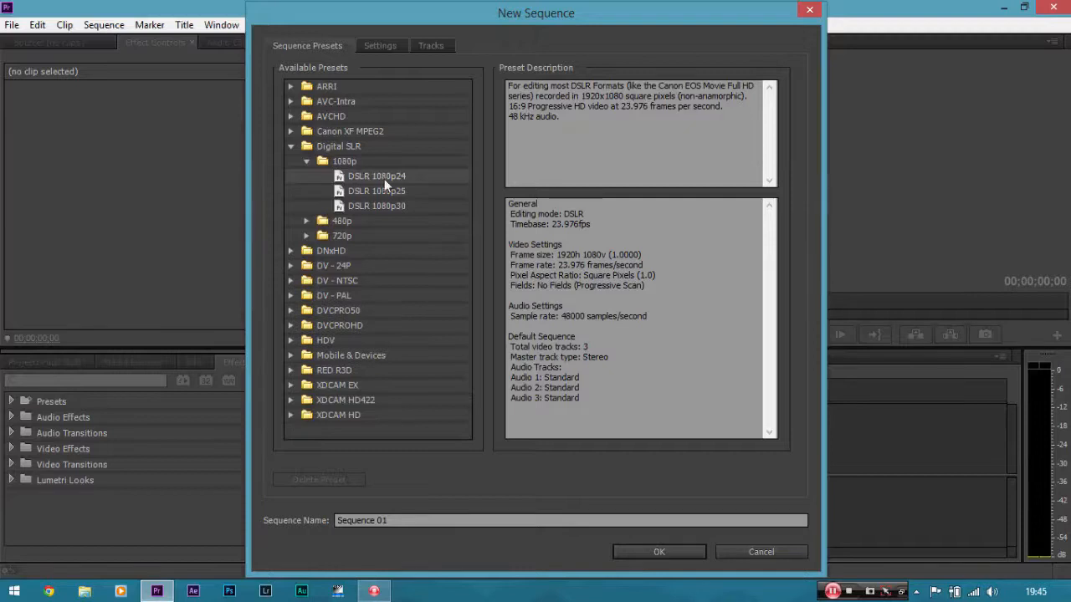
Step: Review the detailed settings of the chosen DSLR 1080p24 preset and create Sequence 01 with it
click(381, 46)
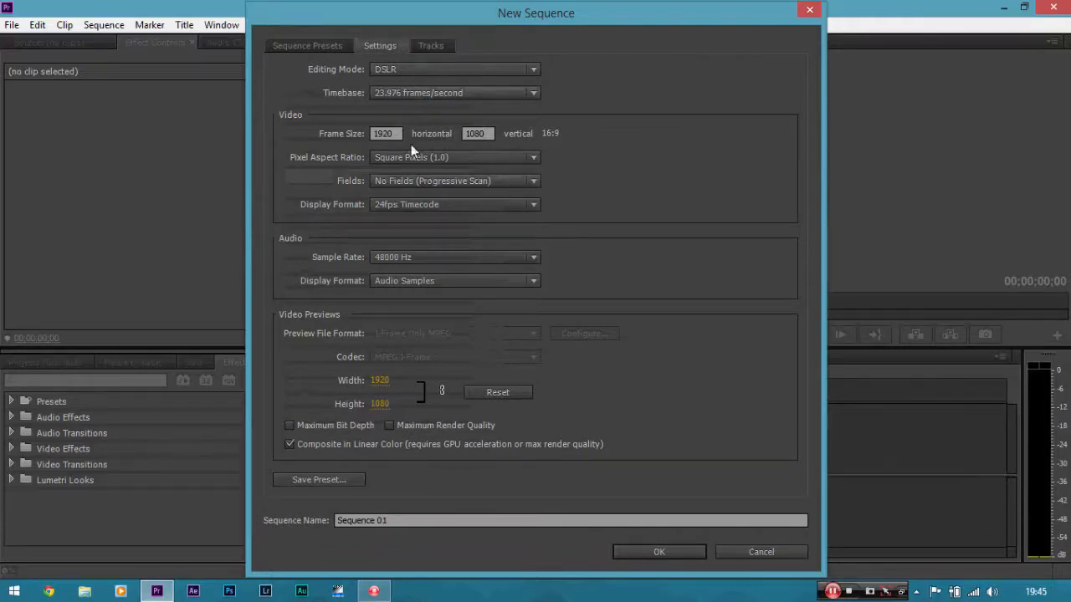
click(310, 45)
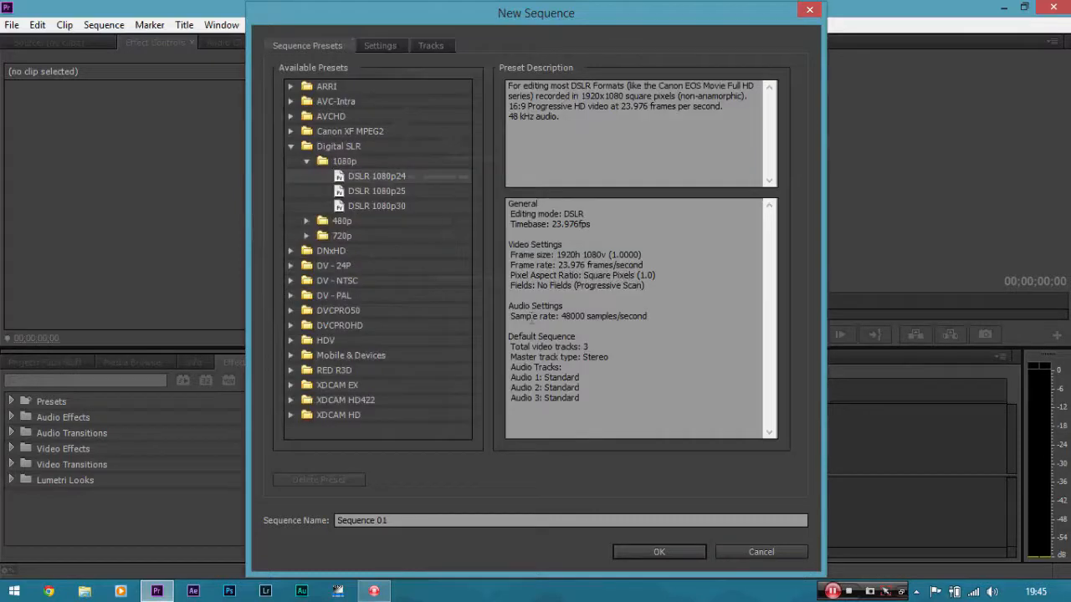
click(641, 552)
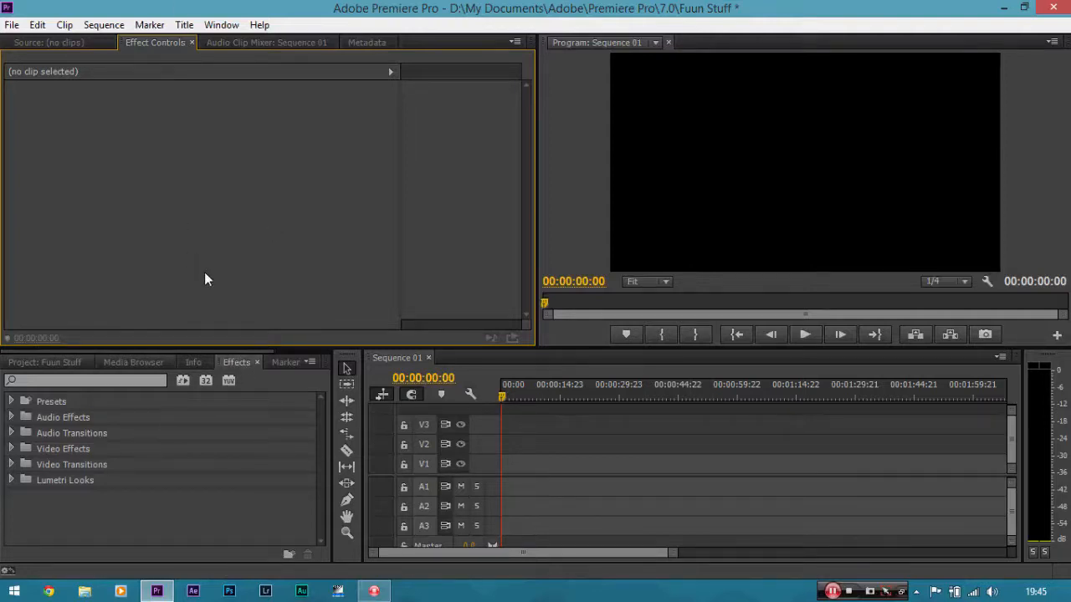
Step: Import the video file _DSC5689 from the Desktop into the project
click(59, 361)
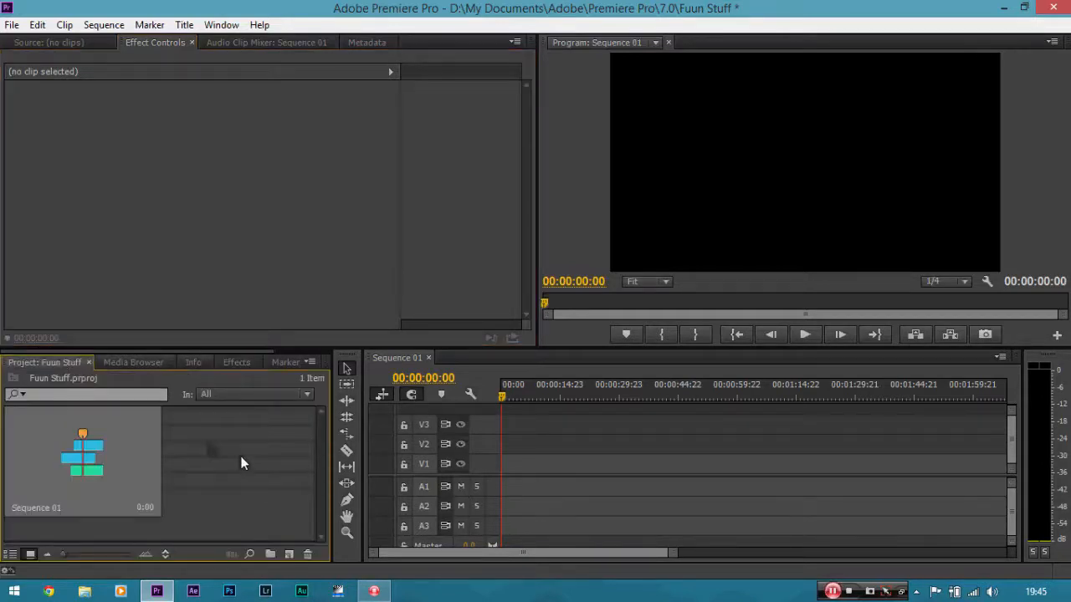
right_click(216, 440)
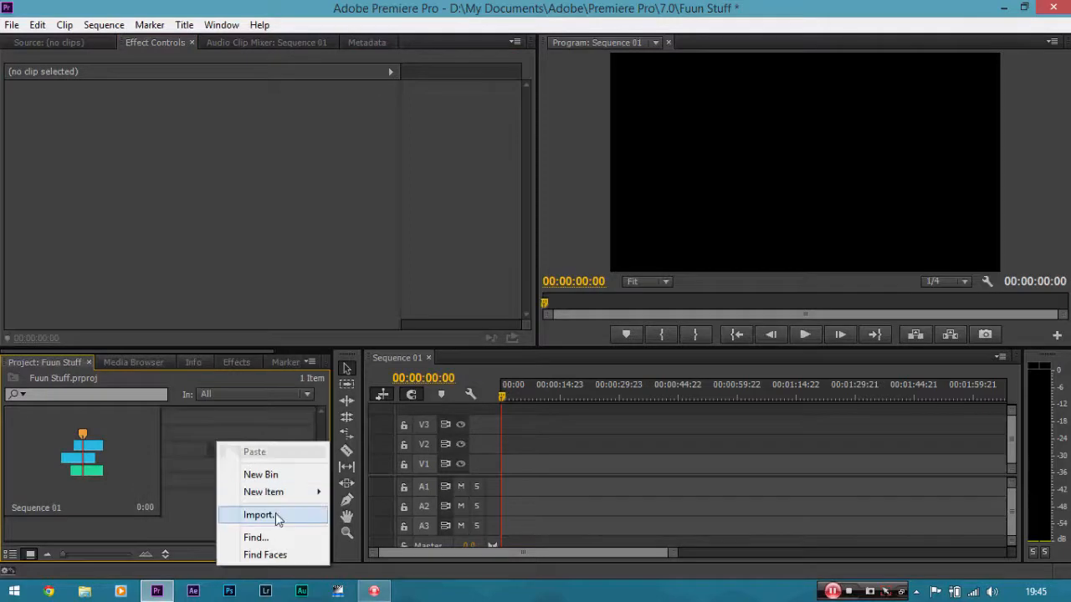
click(275, 513)
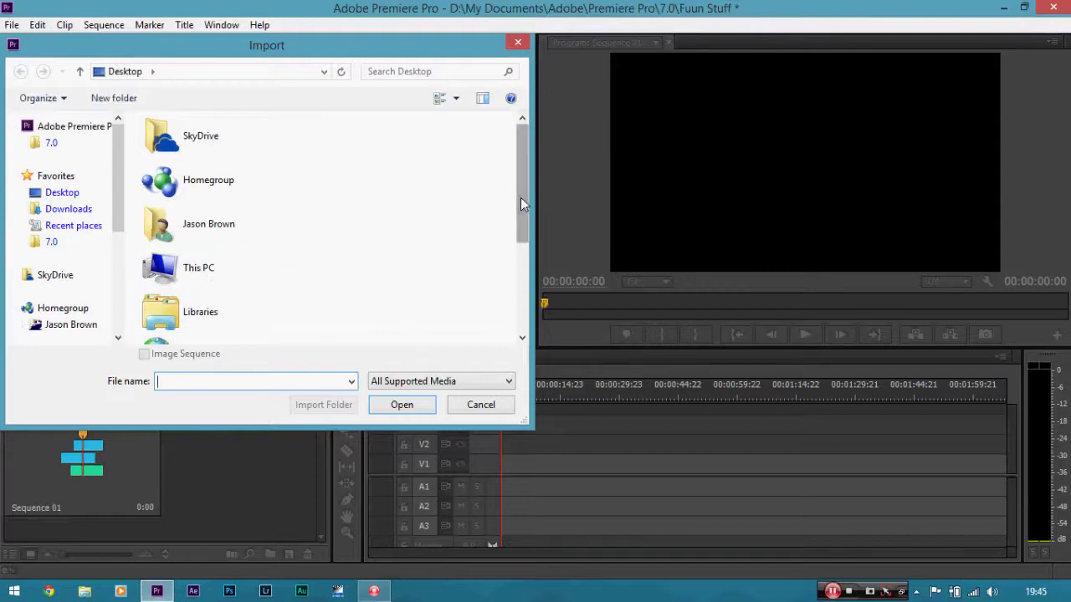
drag(520, 197, 516, 288)
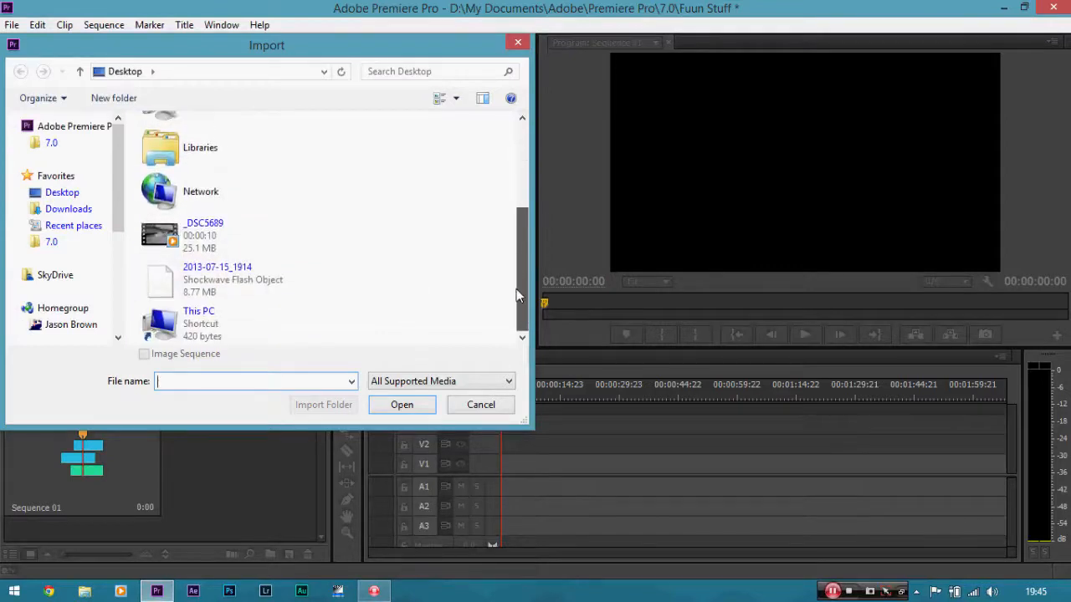
double_click(225, 241)
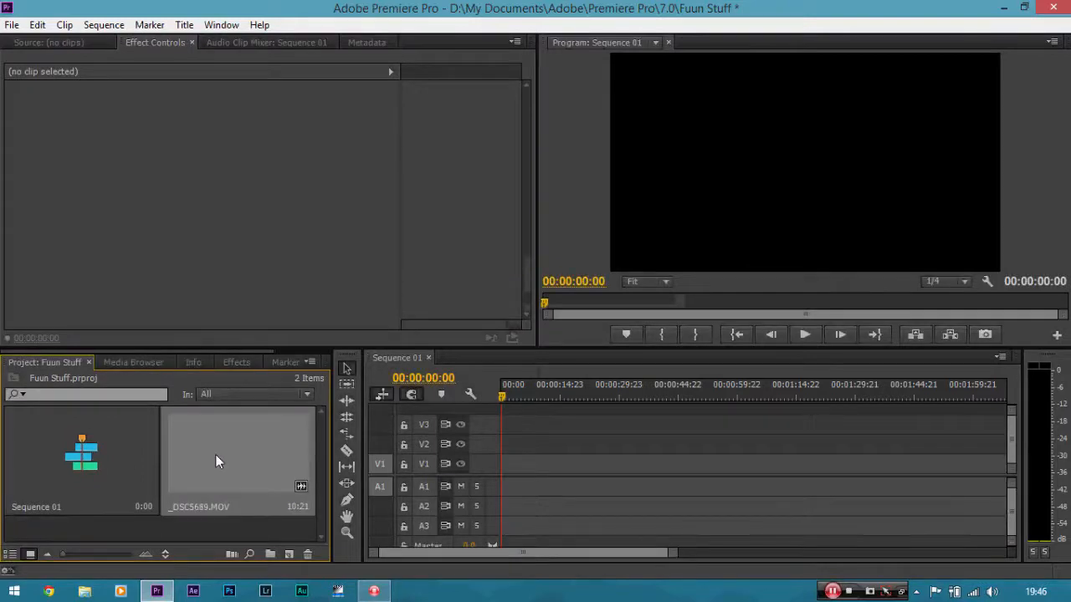
Step: Place the _DSC5689.MOV clip at the start of video track V1 in Sequence 01
drag(215, 460, 536, 475)
click(526, 468)
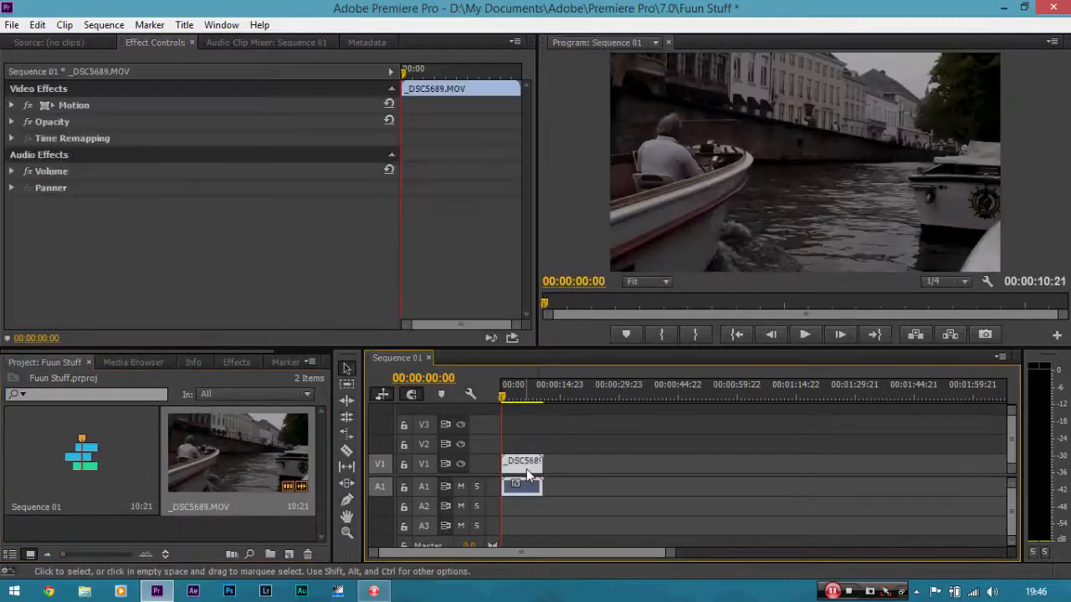
key(=)
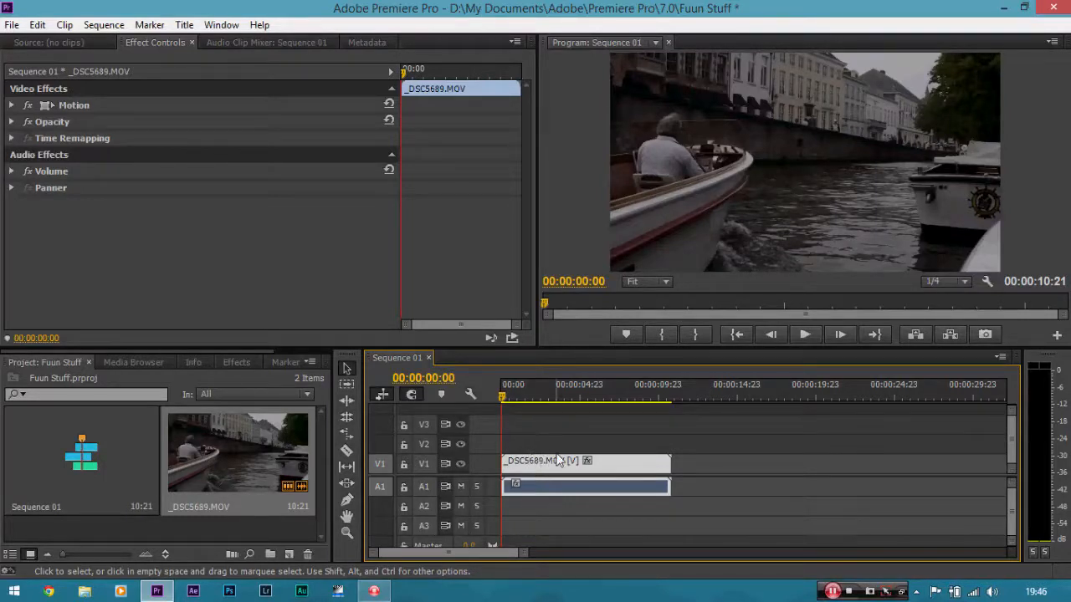
Step: Zoom the timeline in and out repeatedly to view the clip at different scales, finishing with the clip enlarged
key(minus)
key(minus)
key(minus)
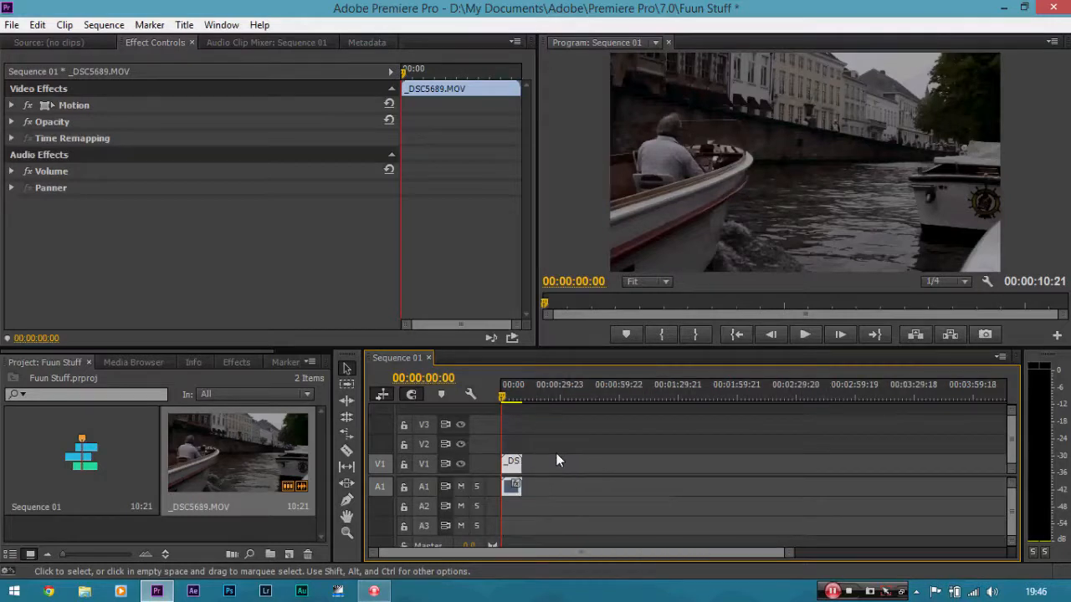
key(equal)
key(minus)
key(equal)
key(equal)
key(equal)
key(equal)
key(equal)
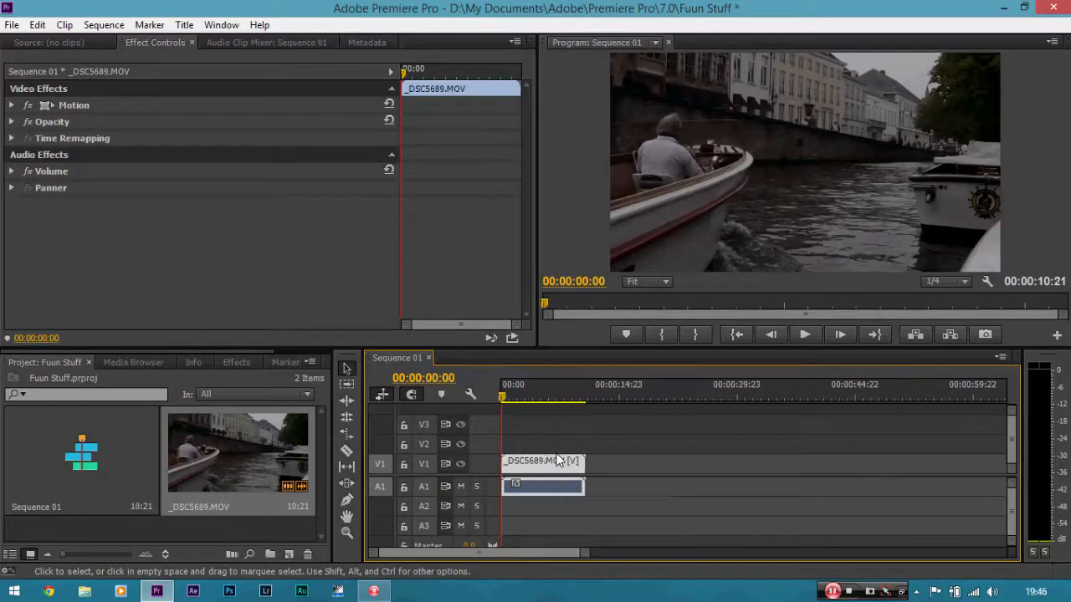
key(minus)
key(minus)
key(minus)
key(minus)
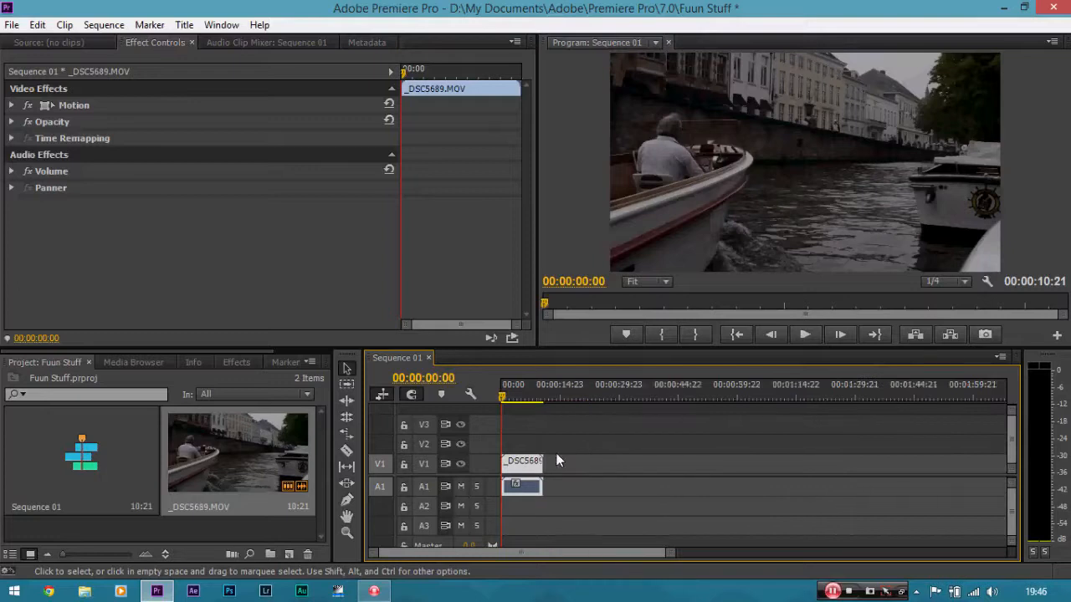
key(equal)
key(equal)
key(equal)
key(minus)
key(equal)
key(minus)
key(minus)
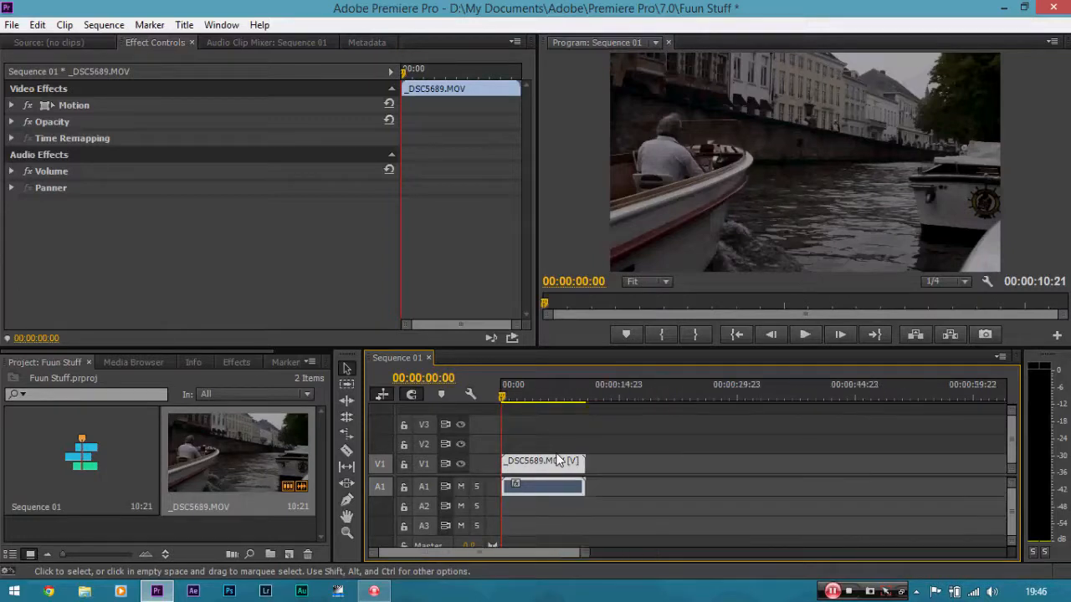
key(equal)
key(equal)
key(minus)
key(minus)
key(minus)
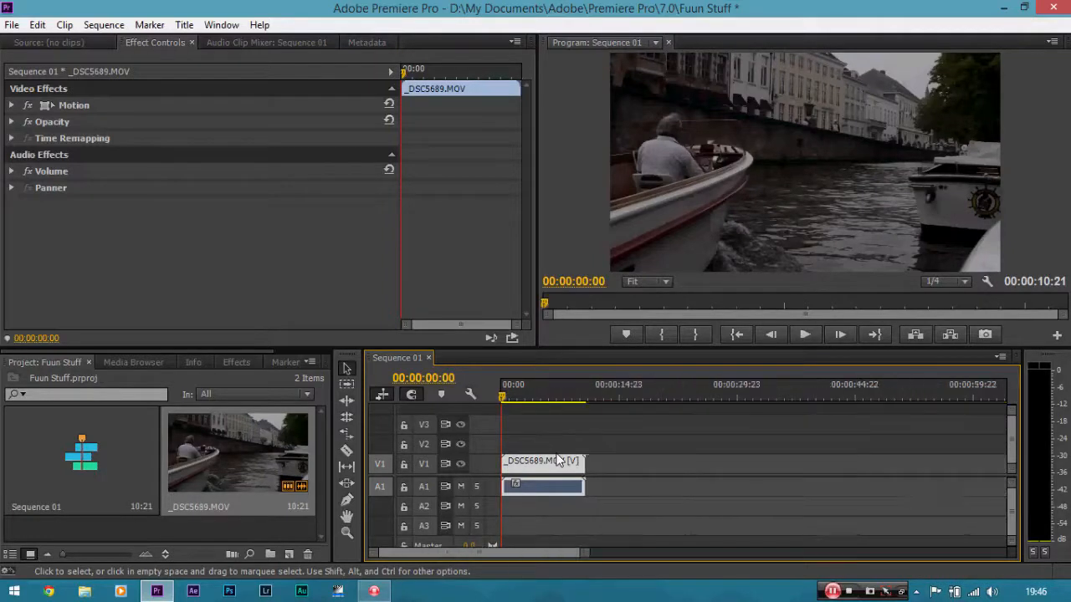
key(equal)
key(equal)
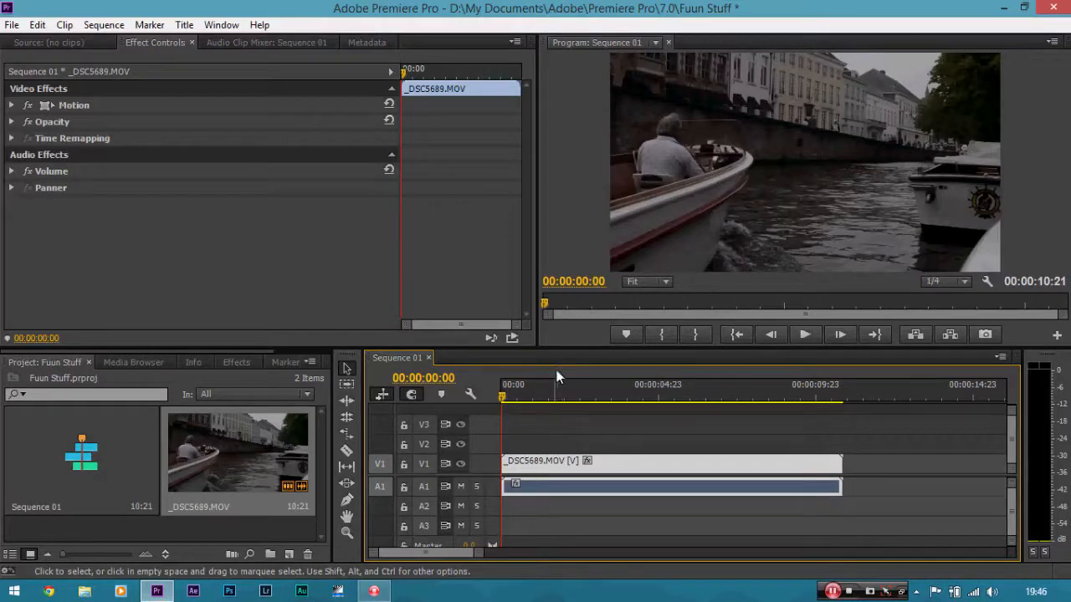
drag(479, 559, 629, 544)
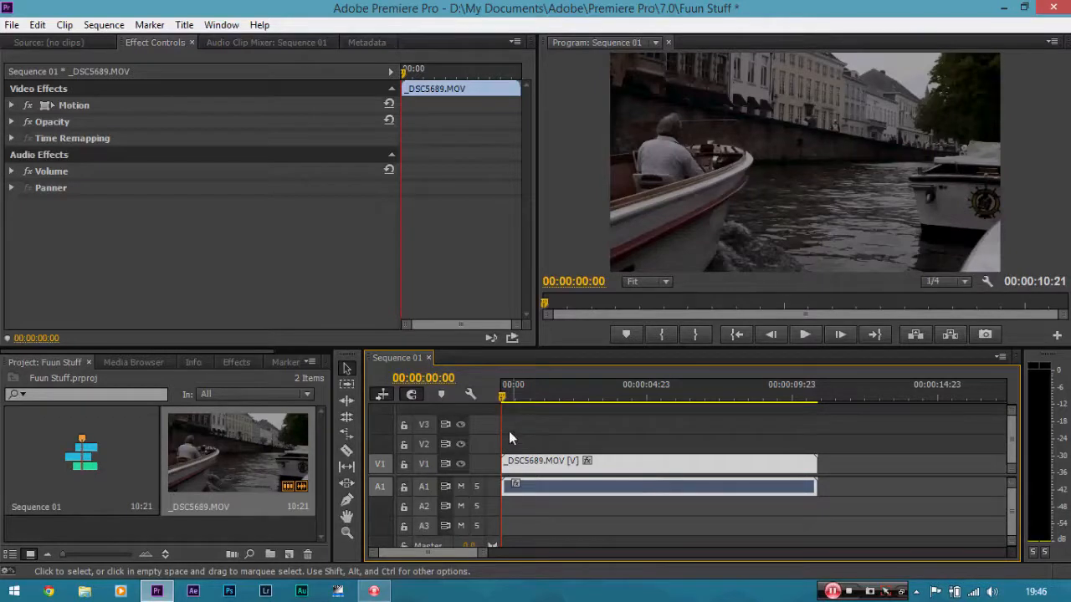
Step: Review the playback resolution choices for the sequence preview, keeping 1/4 selected
drag(505, 398, 477, 396)
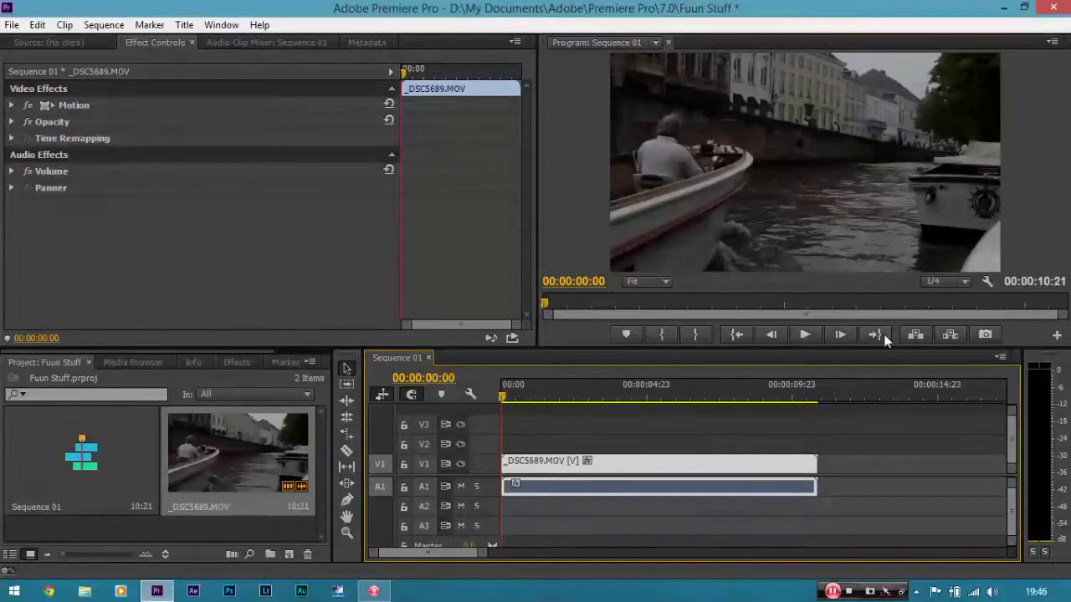
click(959, 281)
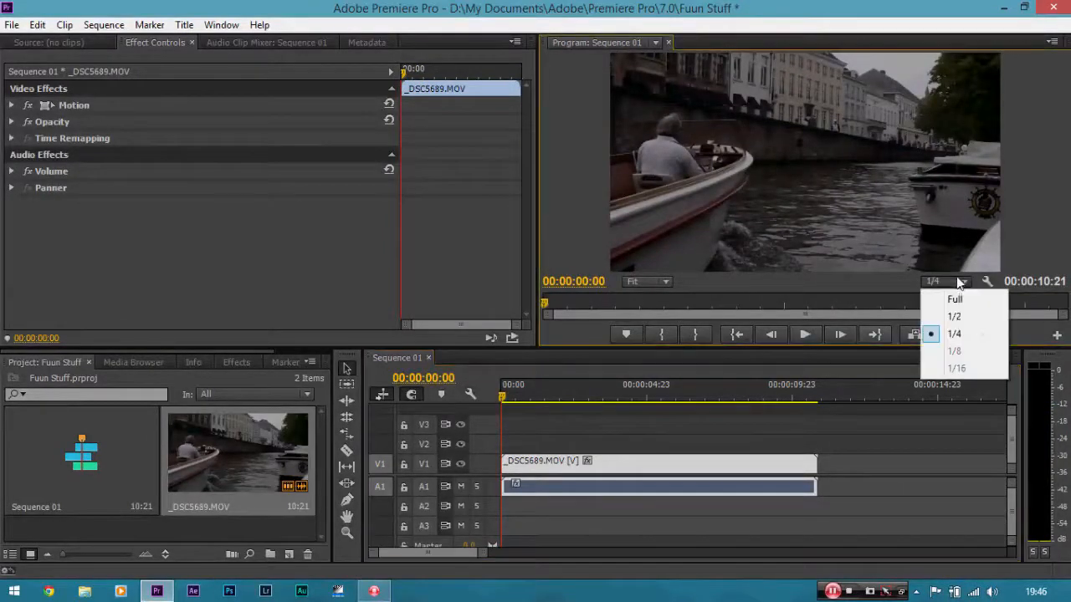
click(962, 338)
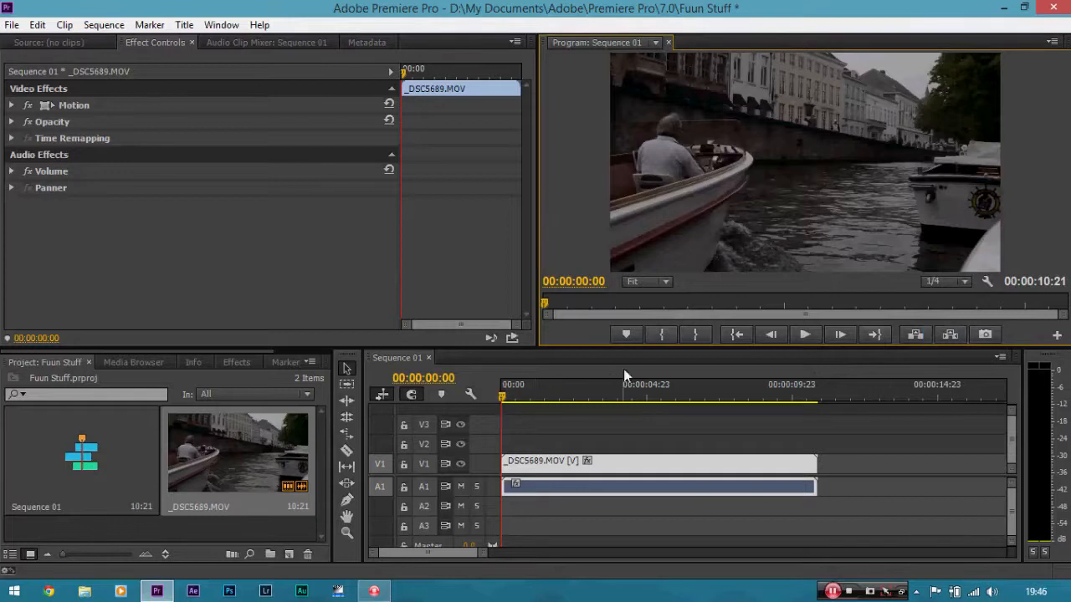
click(941, 282)
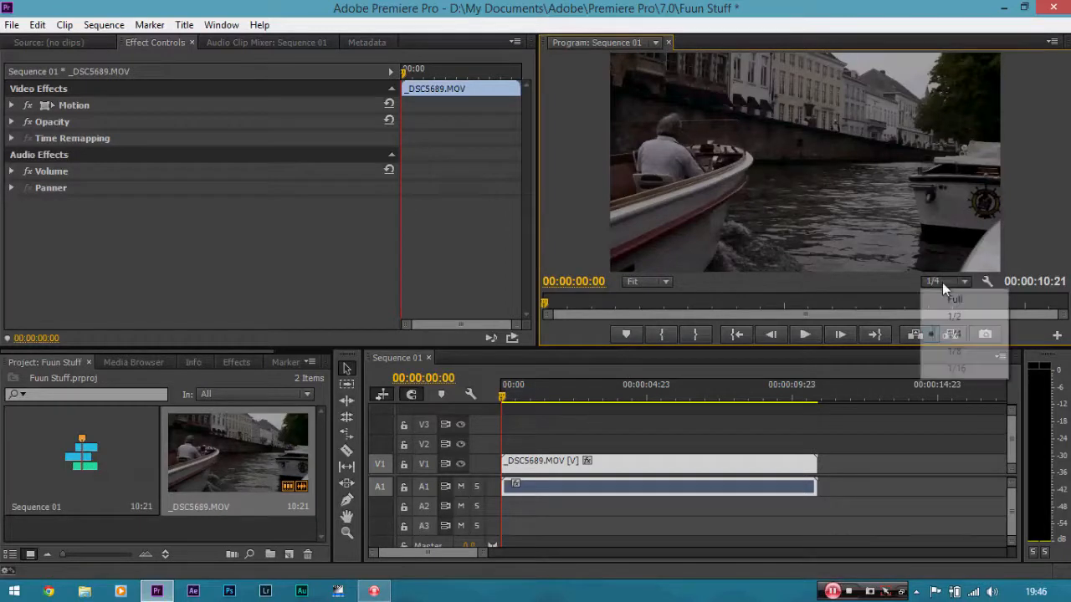
click(937, 335)
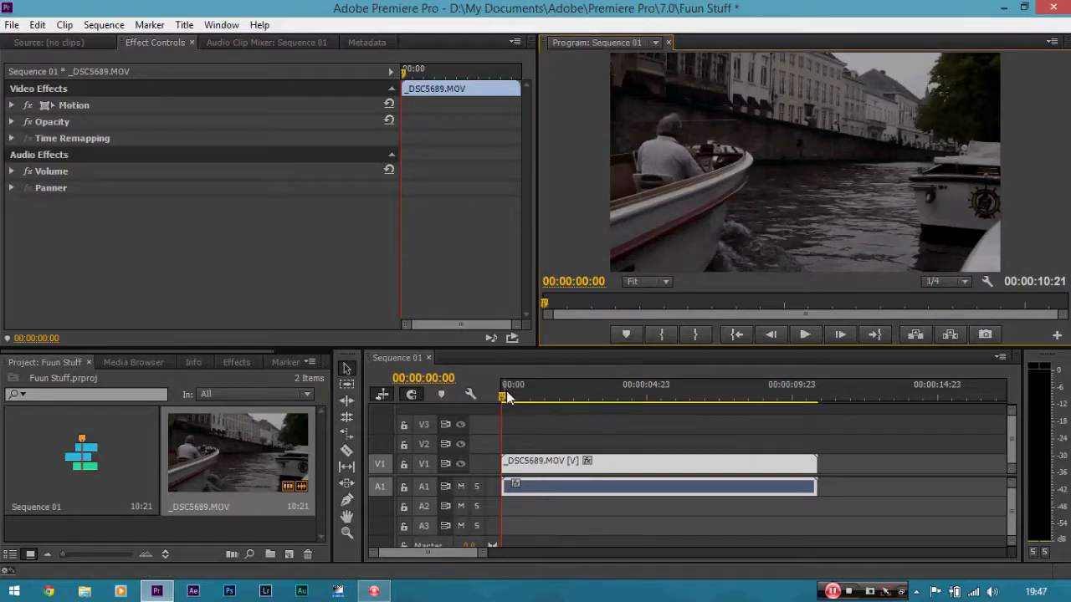
Step: Try trimming the start of the _DSC5689.MOV clip to 00:00:02:13 in the sequence
drag(506, 395, 577, 400)
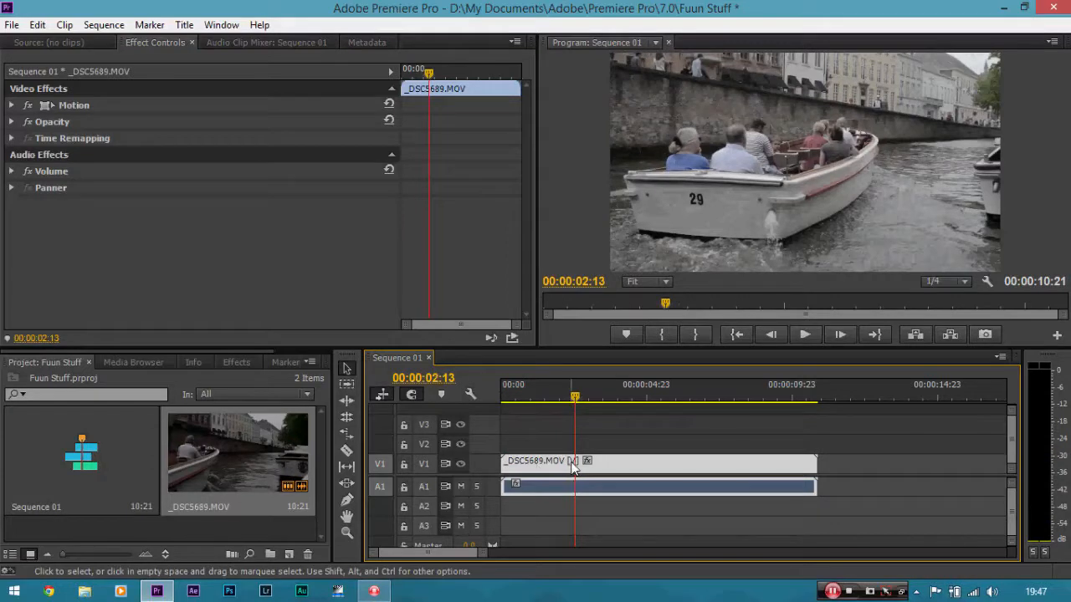
drag(507, 463, 576, 462)
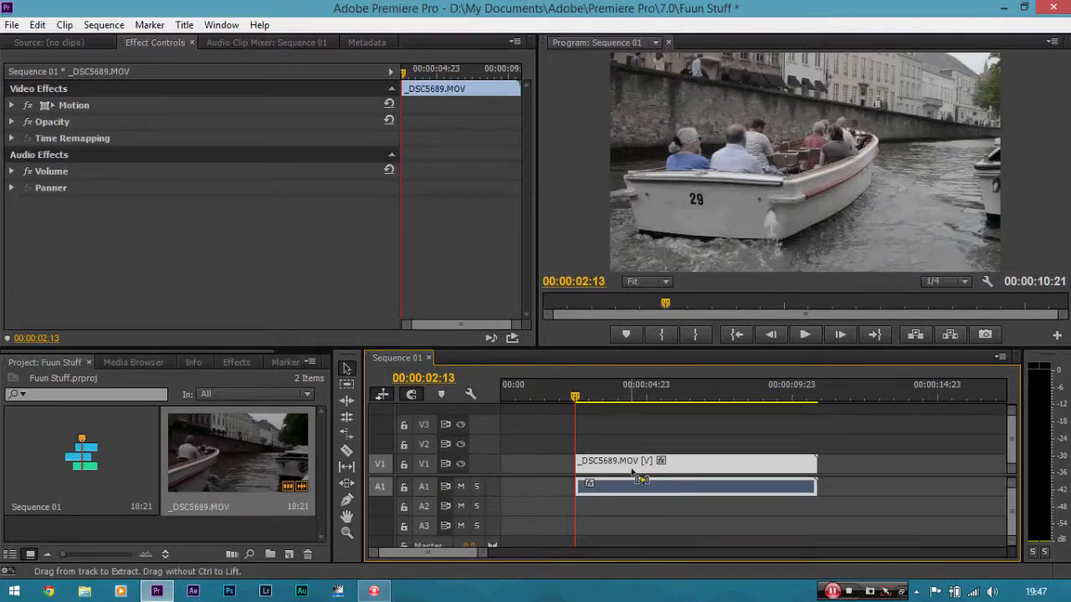
key(ctrl+z)
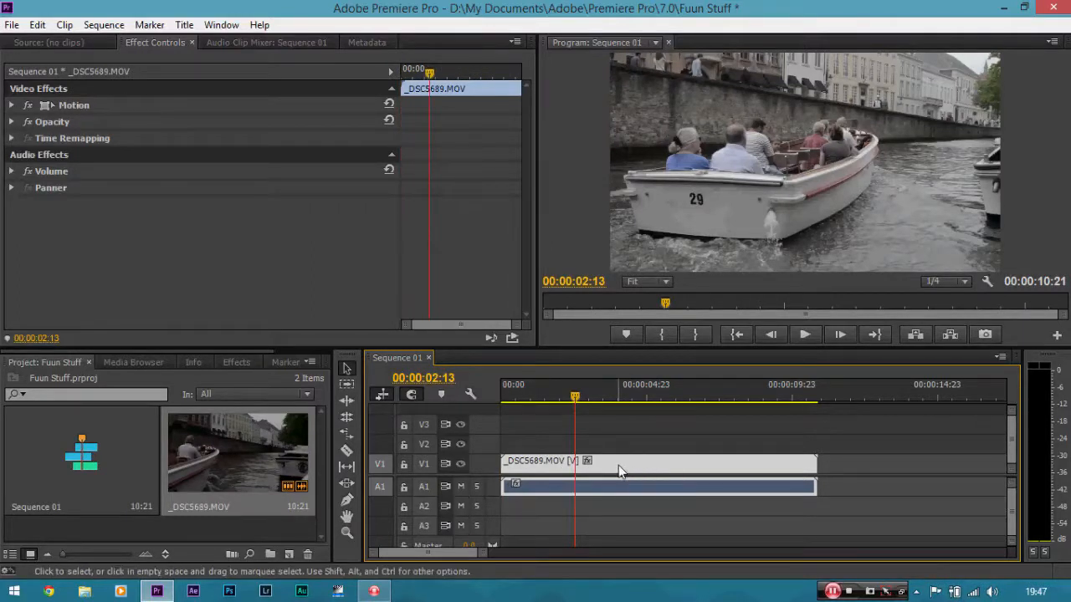
Step: Split the _DSC5689.MOV clip at 00:00:02:13 with the Razor tool and return to the Selection tool
key(c)
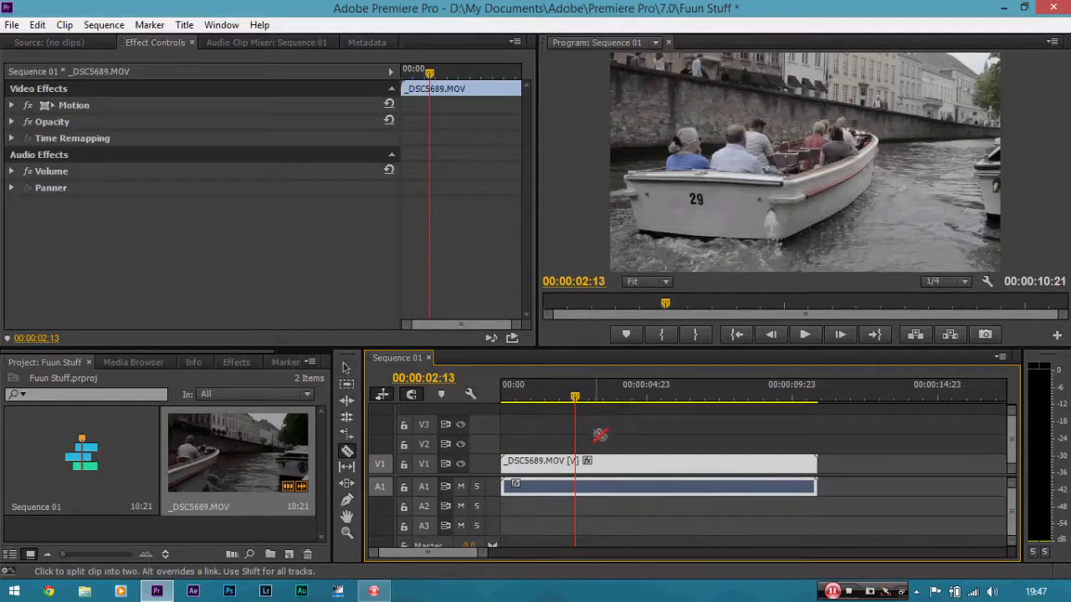
click(576, 464)
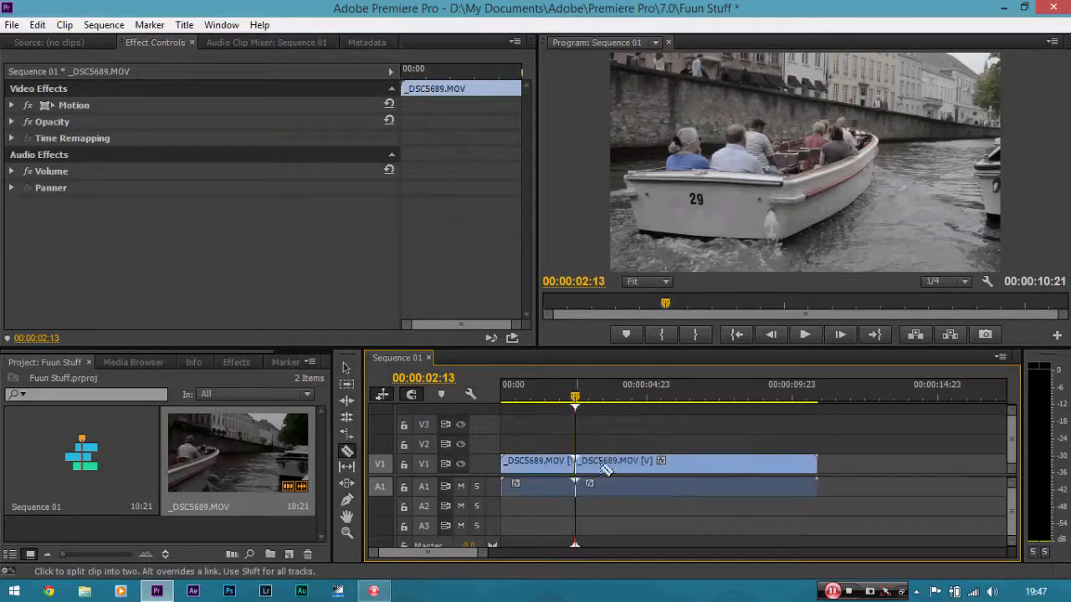
key(v)
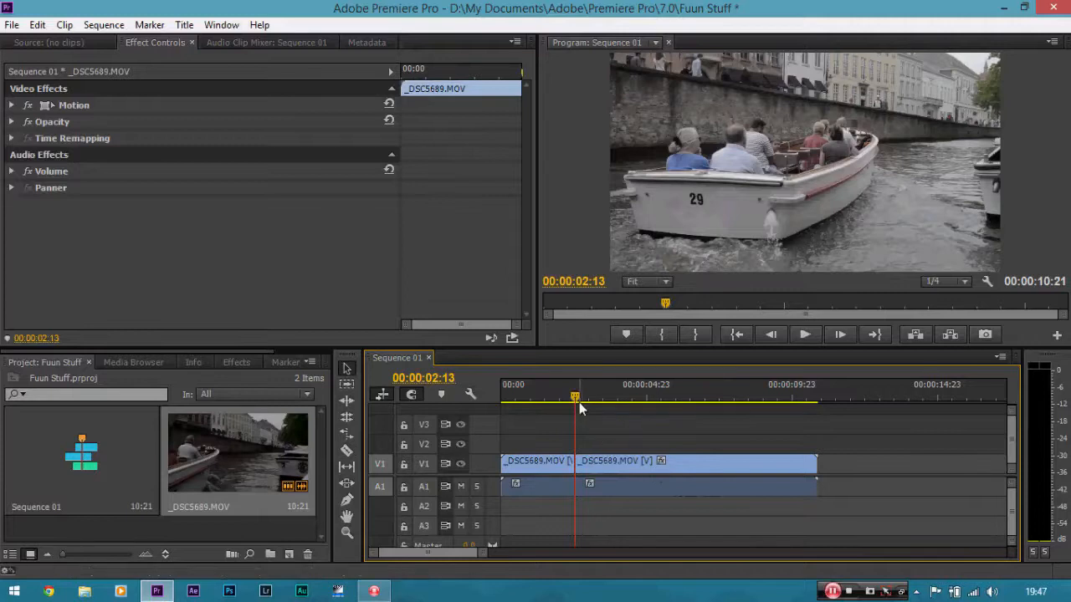
Step: Delete the first piece of the split clip and move the remaining piece to the start of the sequence
drag(577, 400, 601, 401)
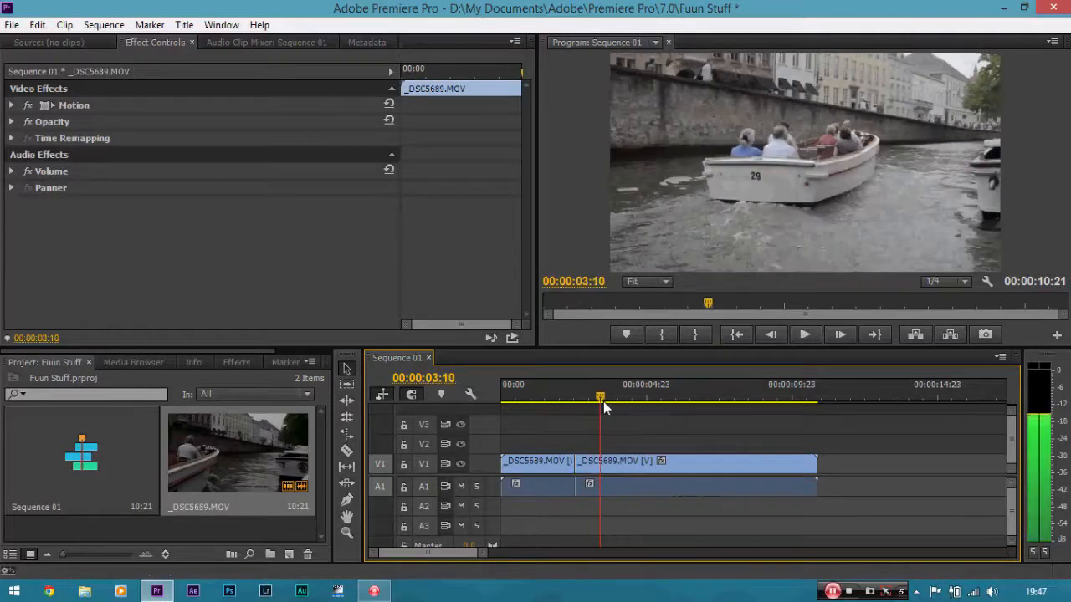
click(554, 462)
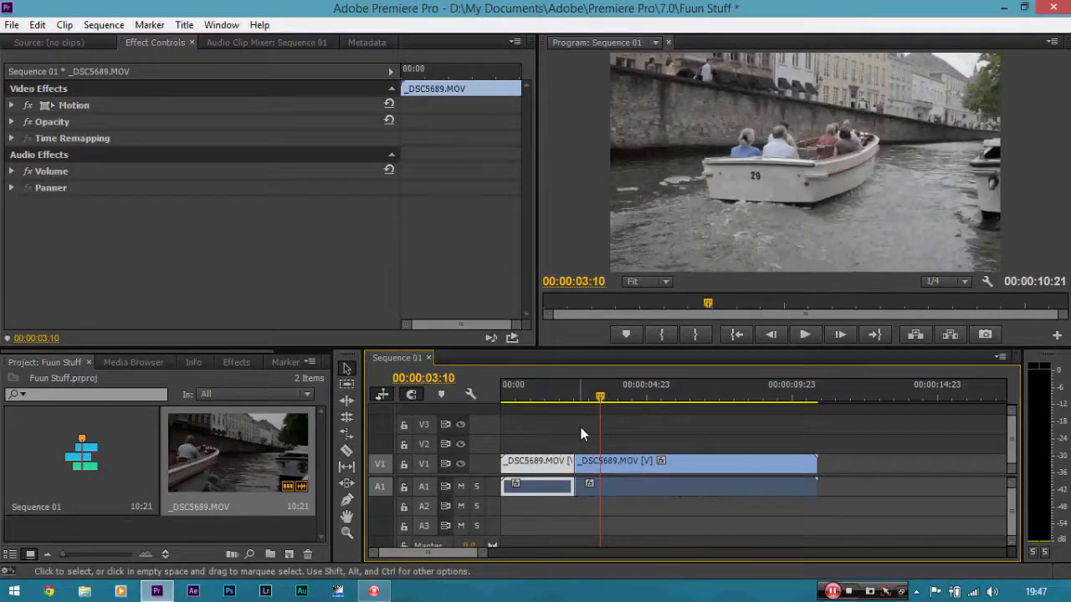
key(Delete)
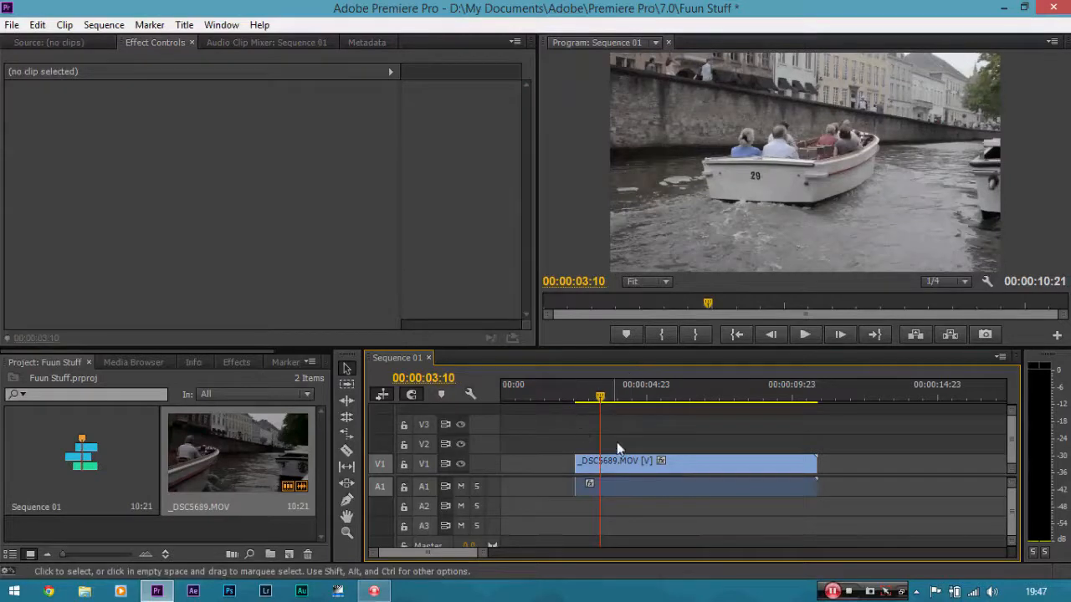
mouse_move(603, 394)
mouse_down()
mouse_move(523, 391)
mouse_move(604, 395)
mouse_up()
drag(637, 461, 553, 466)
Step: Trim the end of the clip back to 00:00:06:06 and return the playhead to the start of the sequence
click(602, 397)
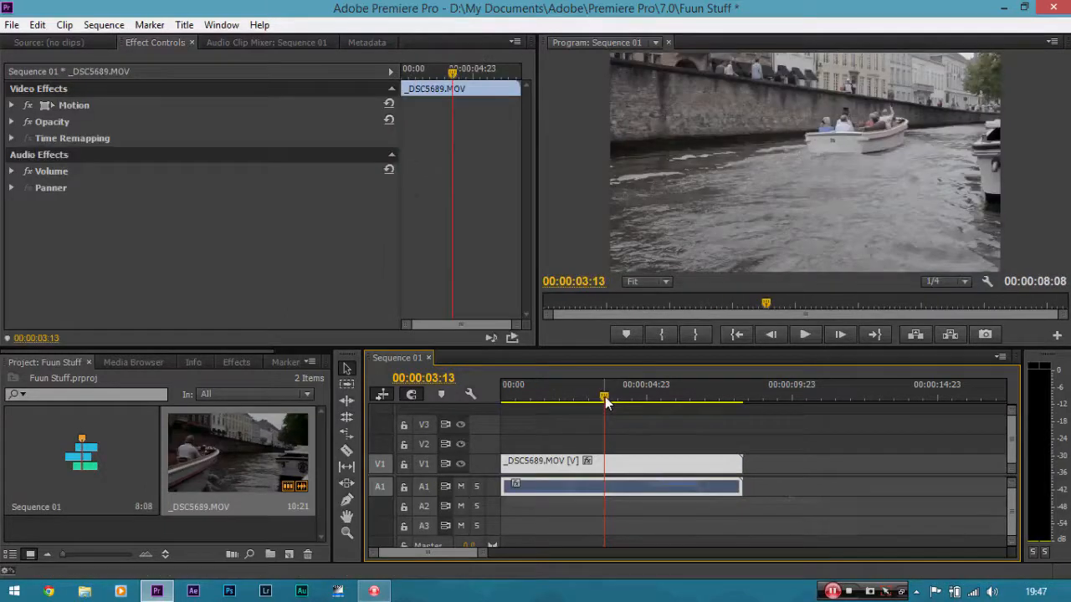
drag(605, 399, 681, 410)
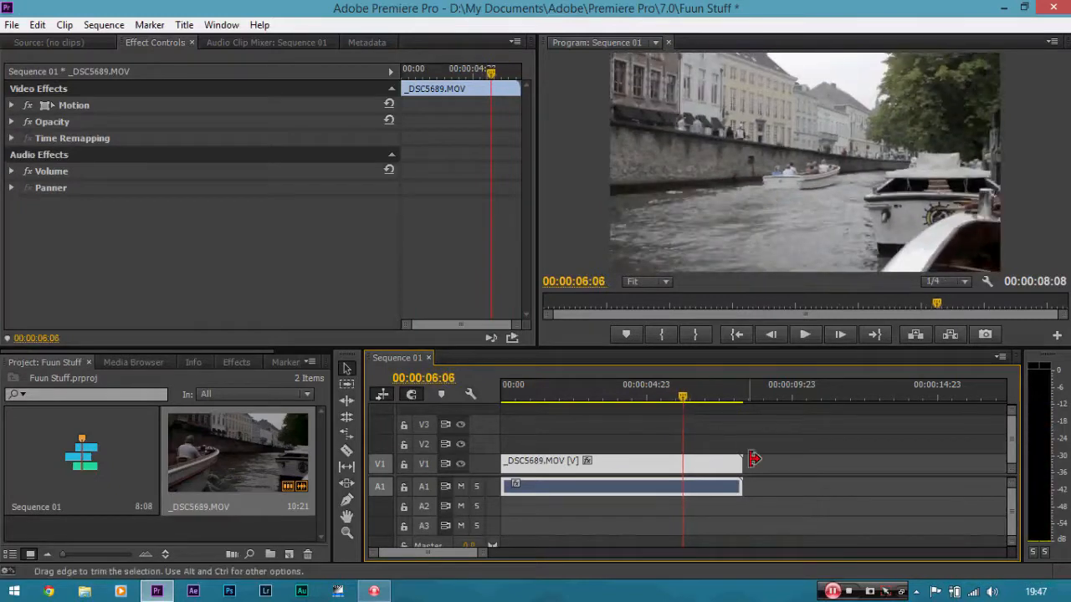
drag(747, 463, 682, 463)
drag(686, 402, 502, 395)
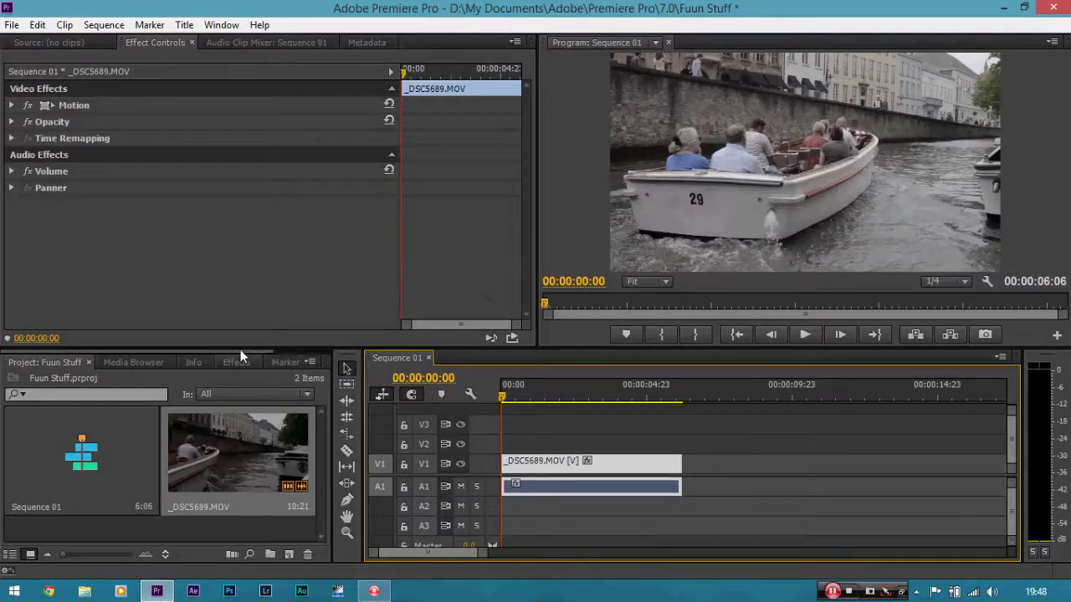
Step: Apply the Colorista II effect from the Magic Bullet Colorista video effects to the _DSC5689.MOV clip on V1
mouse_move(240, 351)
mouse_down()
mouse_move(300, 360)
mouse_move(236, 351)
mouse_up()
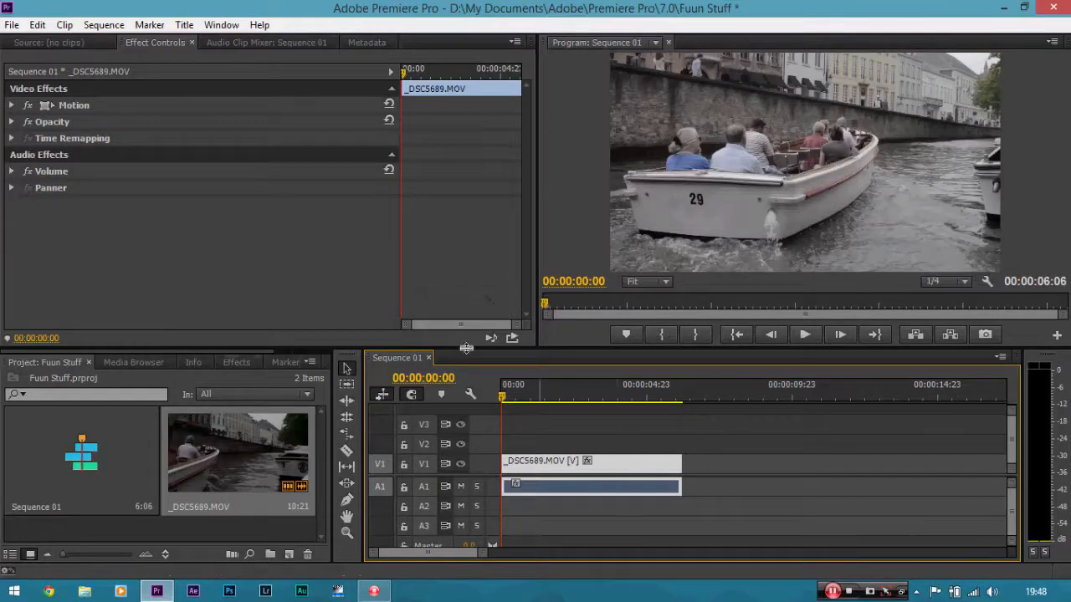
click(233, 362)
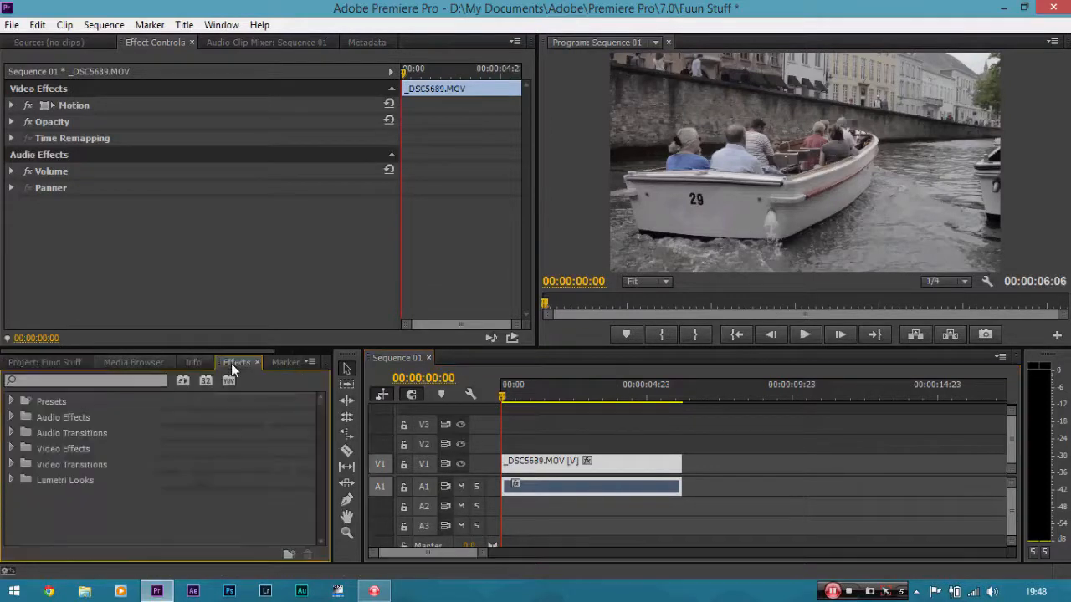
click(12, 449)
scroll(322, 452, down, 5)
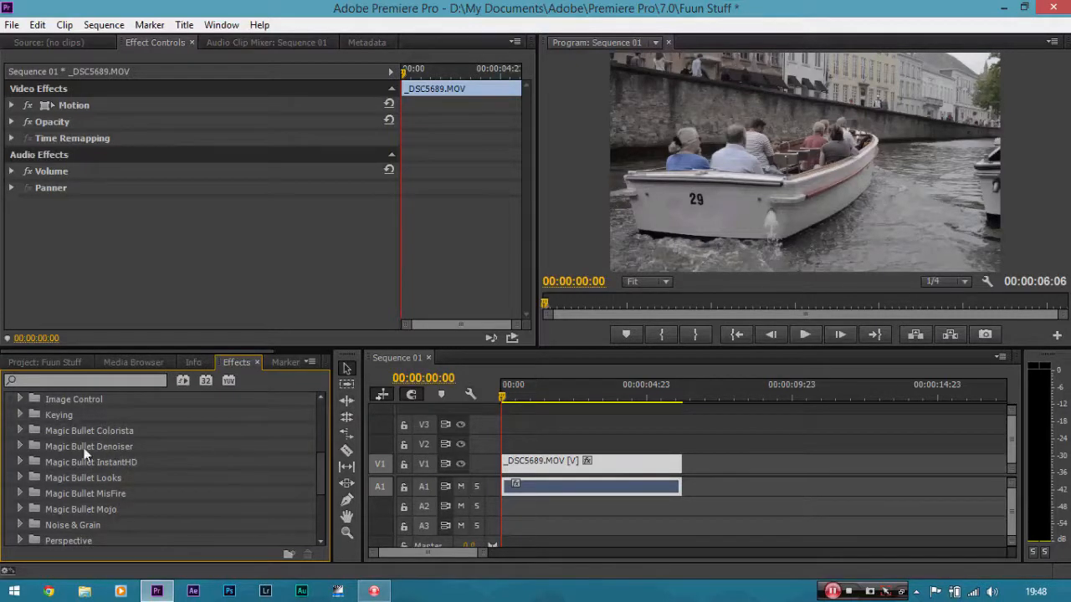
click(21, 430)
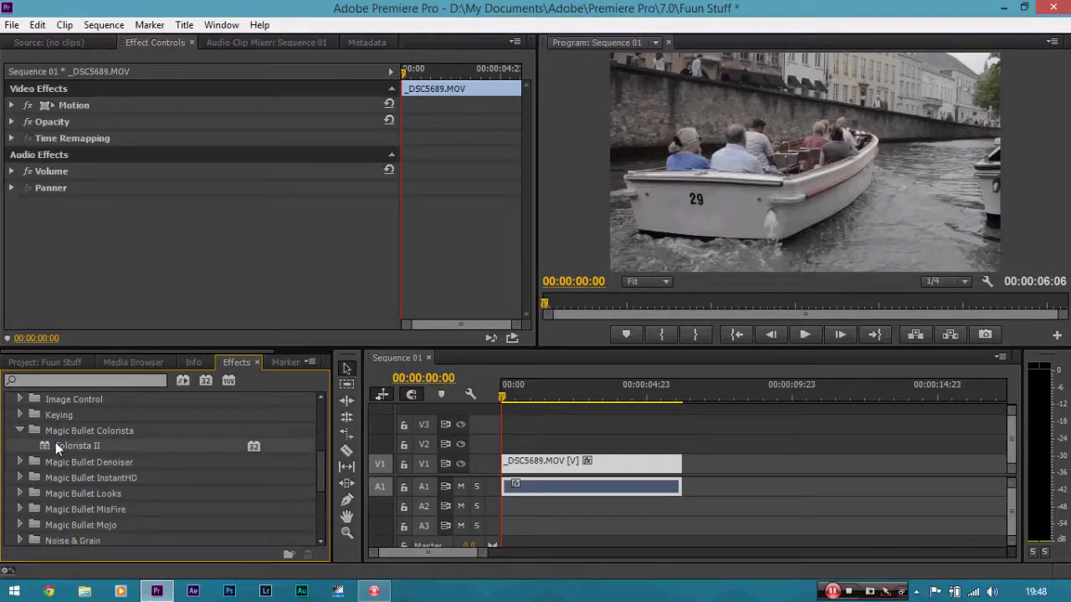
drag(301, 446, 532, 464)
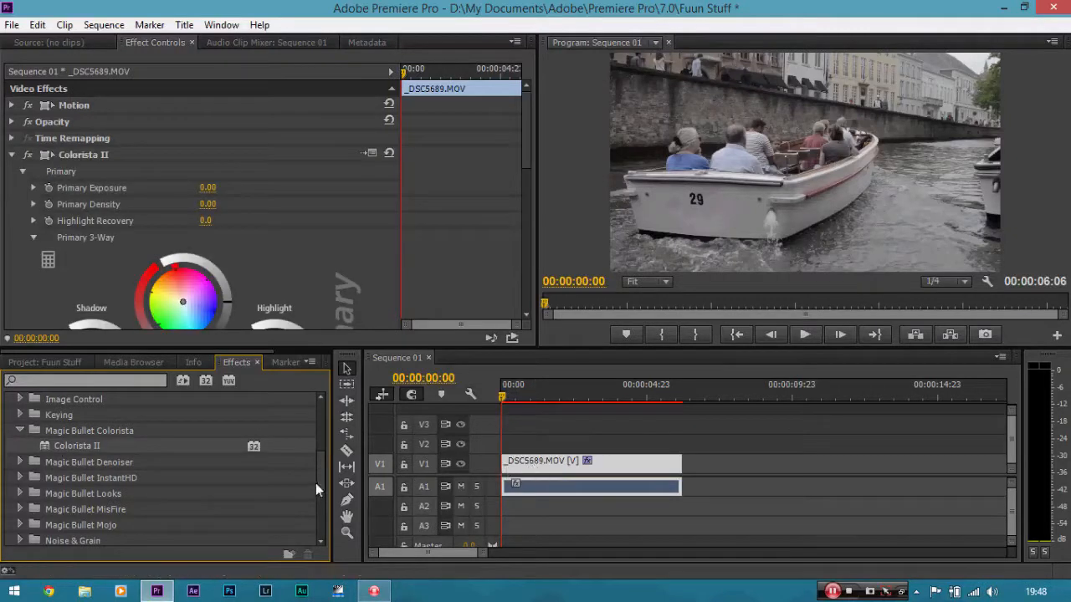
Step: Look through the built-in Color Correction video effects, including Fast Color Corrector
drag(319, 487, 316, 452)
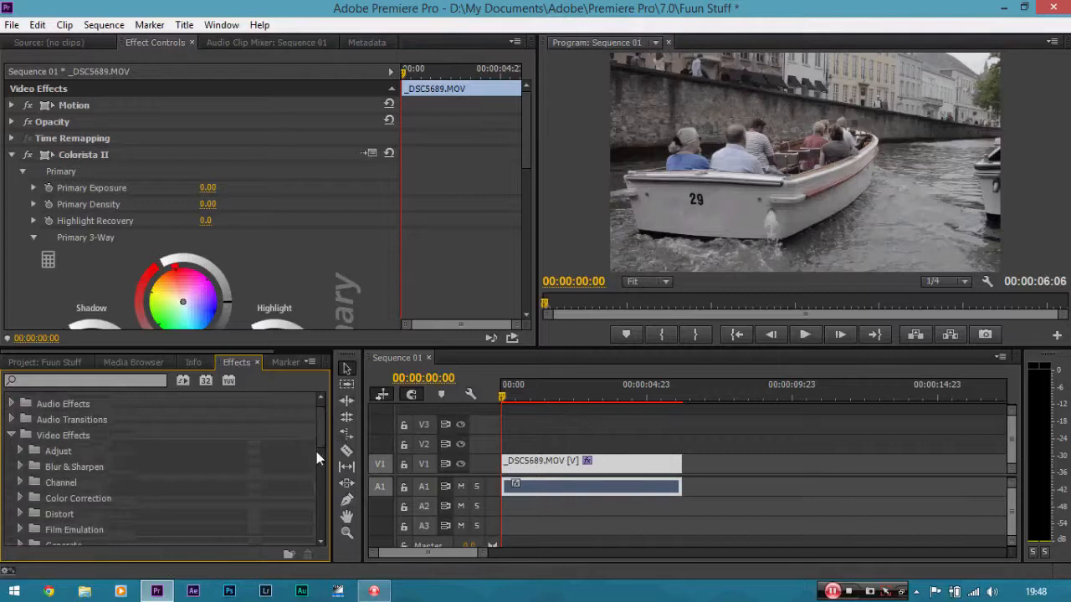
click(20, 498)
scroll(324, 425, down, 2)
drag(322, 423, 322, 442)
drag(136, 470, 175, 475)
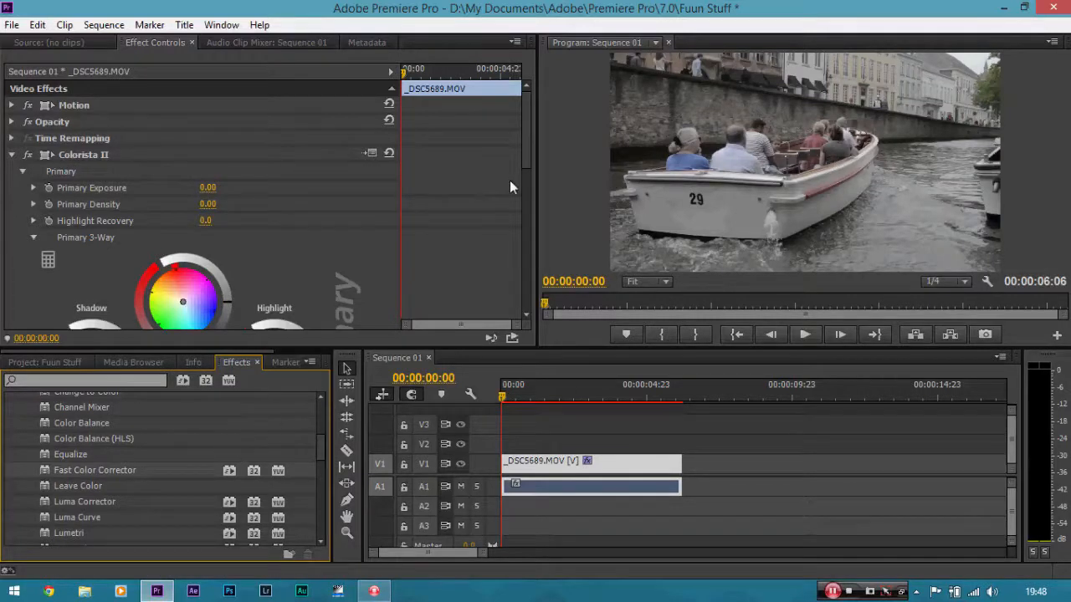
Step: Tint the shadows toward blue and the midtones toward orange in Colorista II's Primary 3-Way wheels
drag(524, 129, 532, 175)
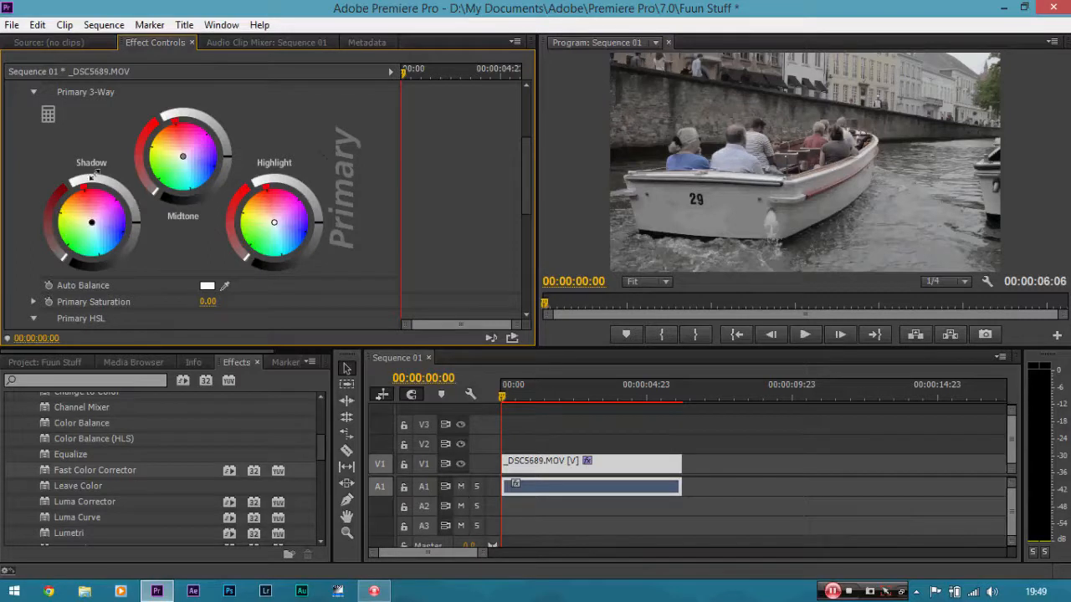
drag(92, 223, 105, 232)
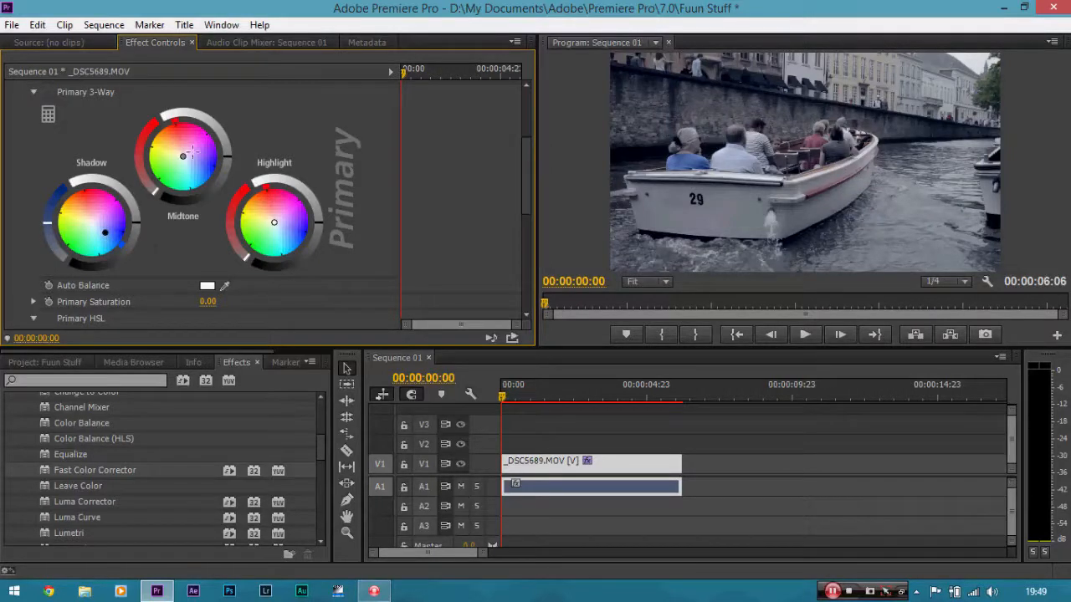
drag(183, 156, 170, 140)
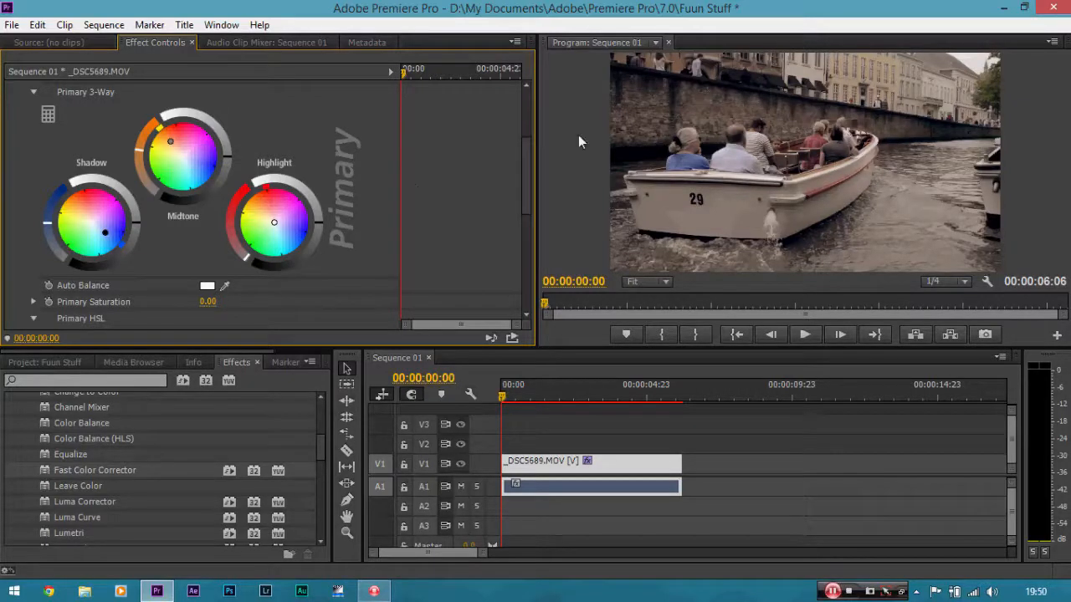
Step: Set Colorista II's Primary Saturation to 100
drag(524, 165, 526, 179)
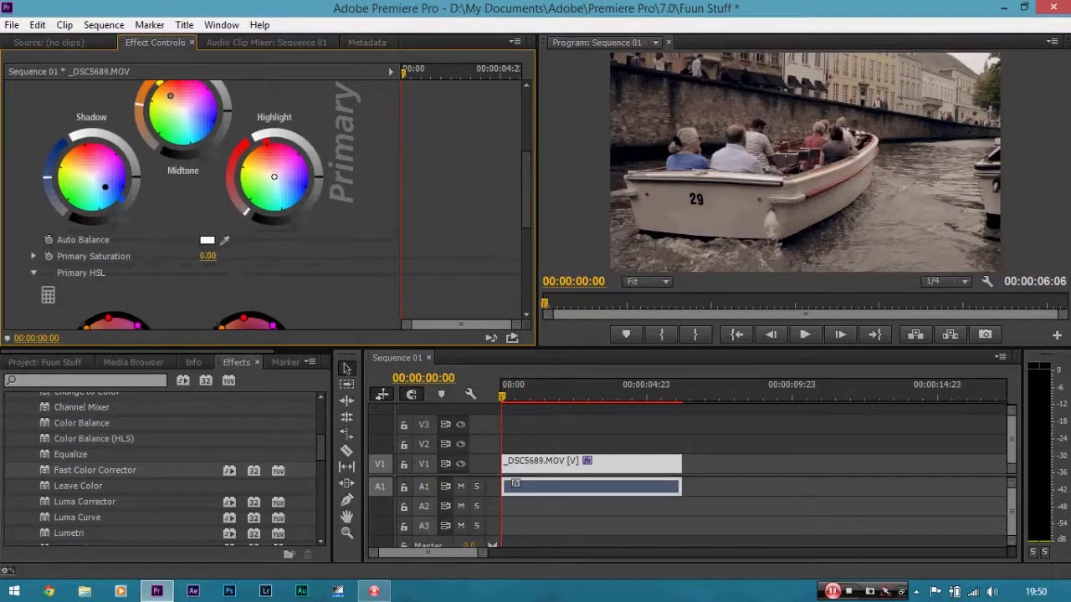
drag(207, 256, 224, 258)
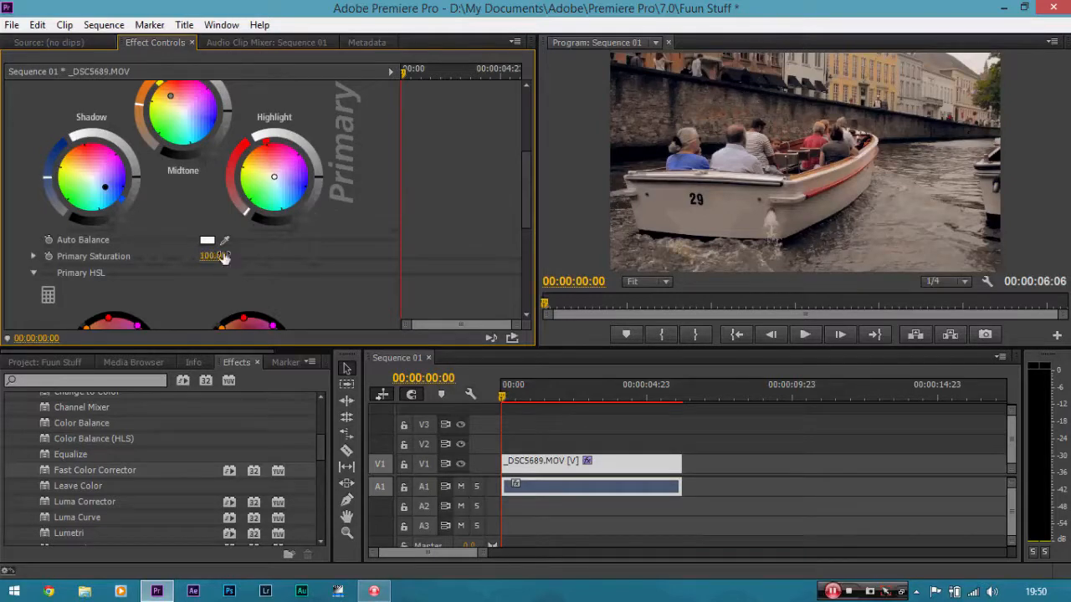
Step: Try darkening the shadows slightly with the brightness ring of Colorista II's Shadow wheel
drag(525, 206, 524, 186)
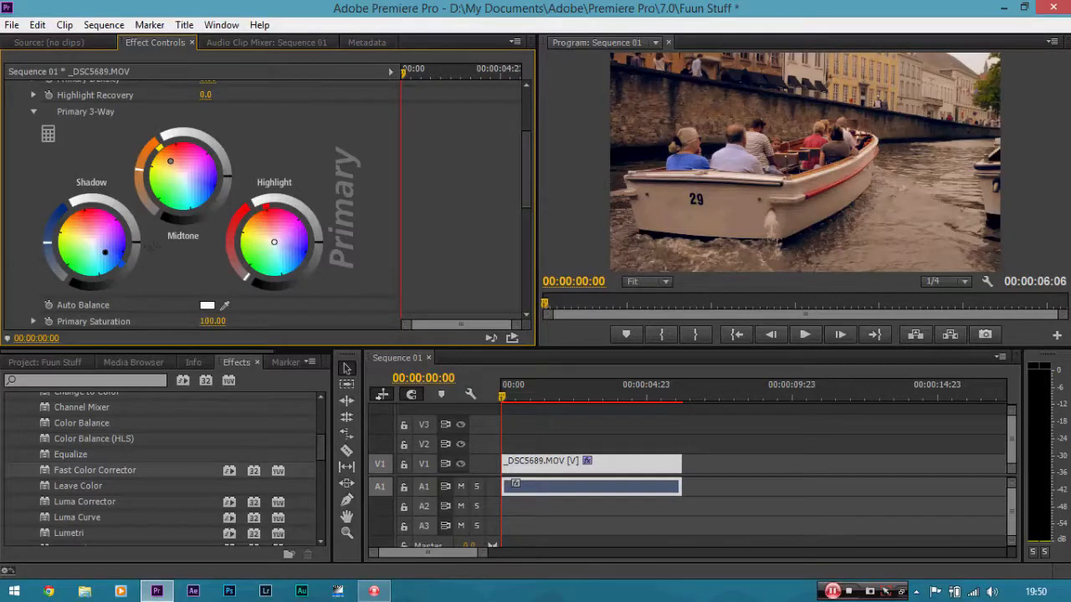
drag(135, 243, 136, 250)
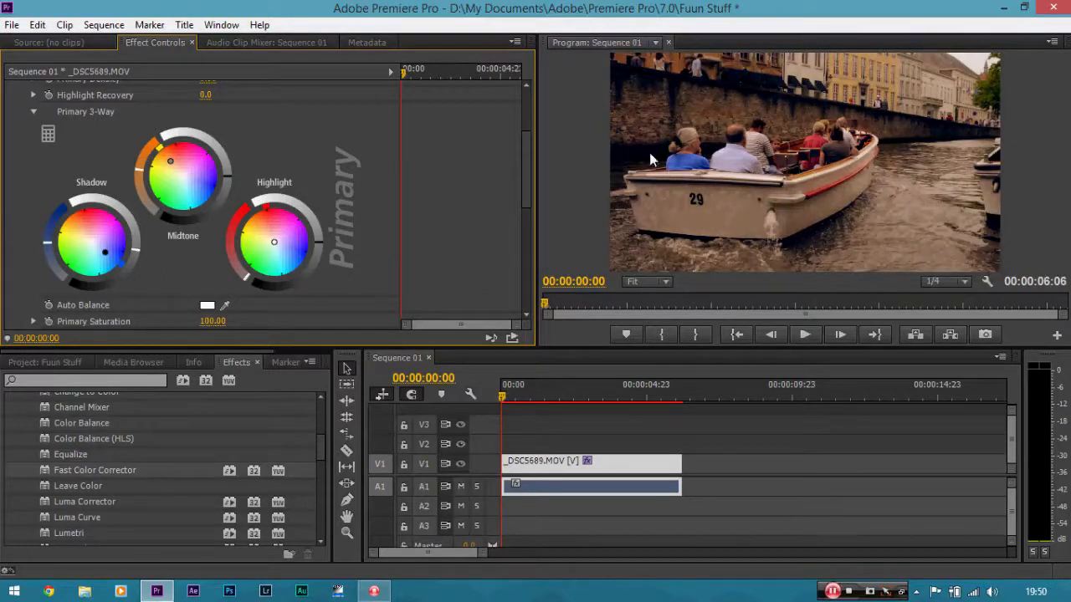
key(ctrl+z)
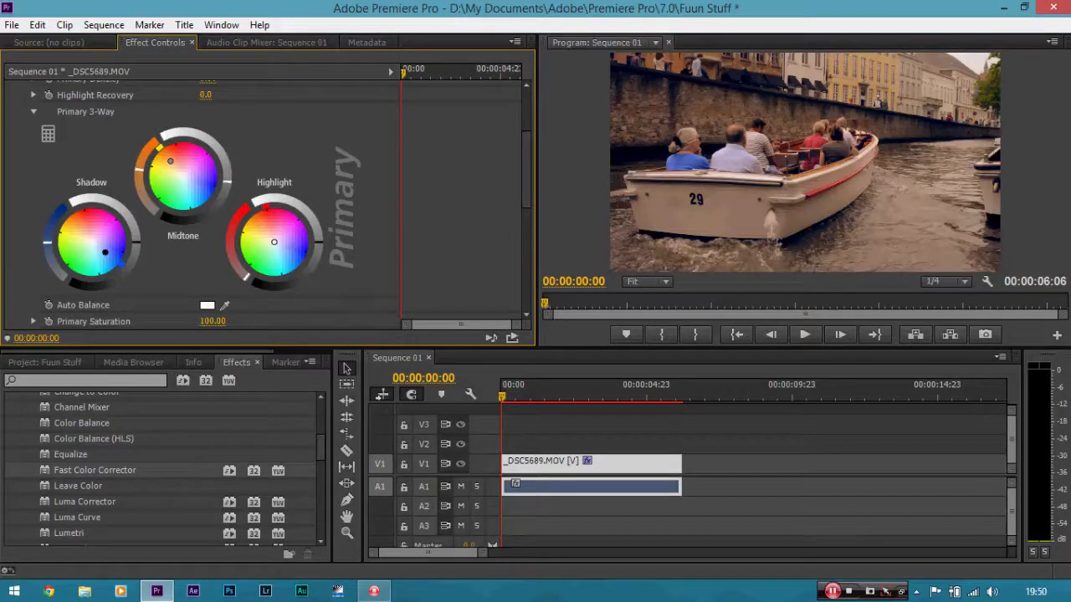
Step: Darken the midtones slightly and brighten the highlights using the brightness rings of the Primary 3-Way wheels
drag(226, 186, 230, 194)
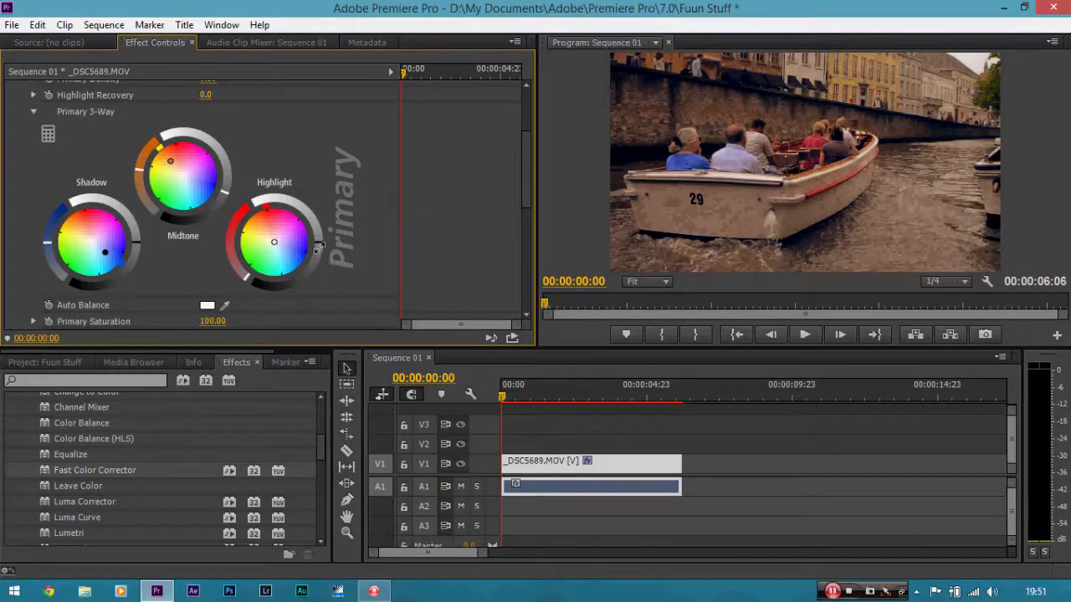
drag(314, 238, 317, 226)
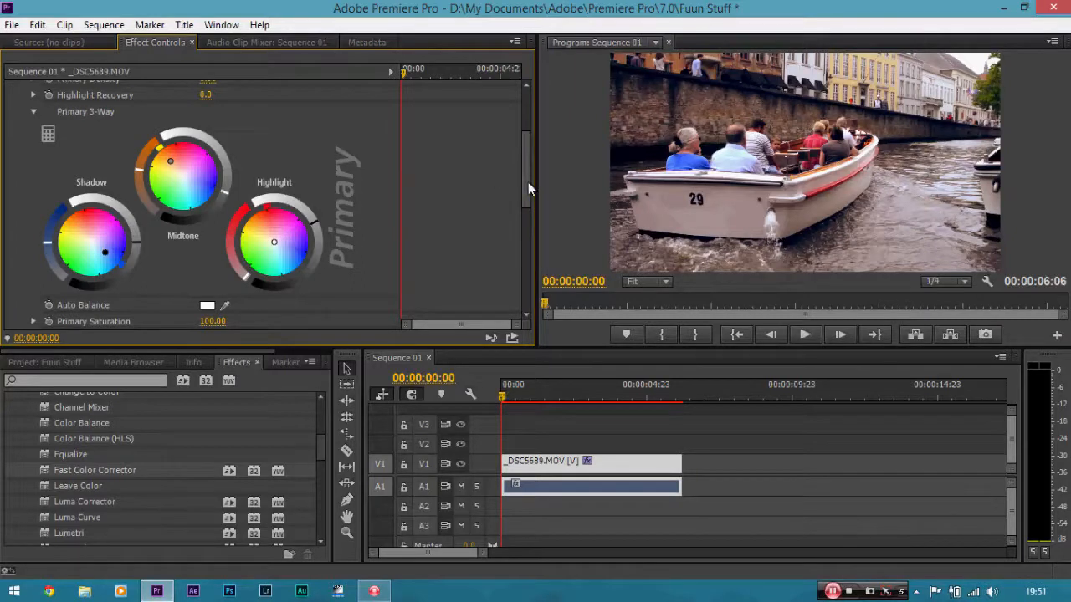
Step: Turn Colorista II off and on again to compare the footage before and after grading, and review its settings
drag(528, 181, 527, 134)
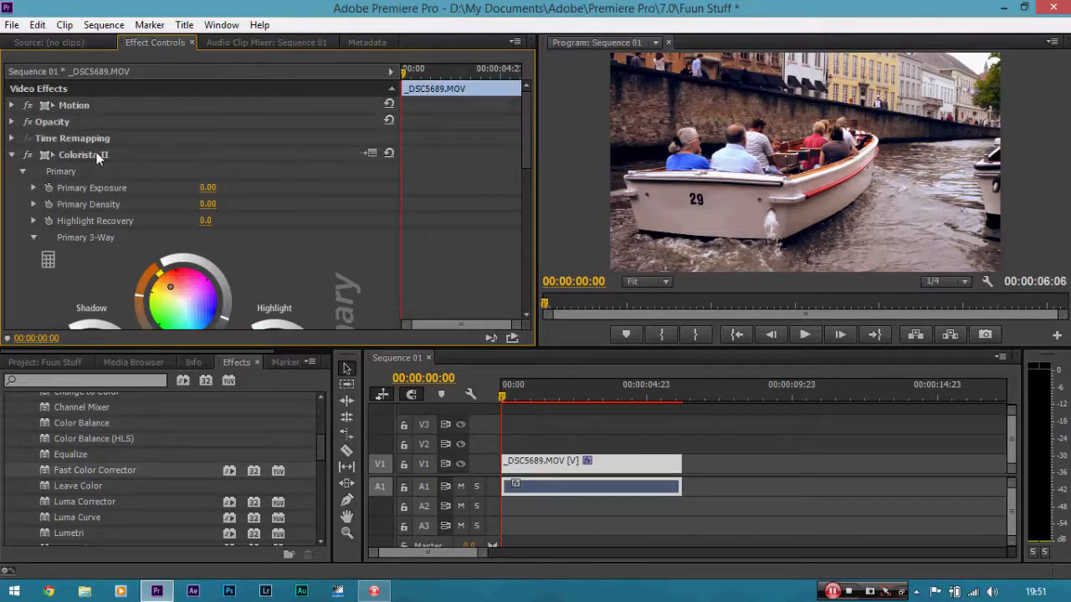
click(28, 156)
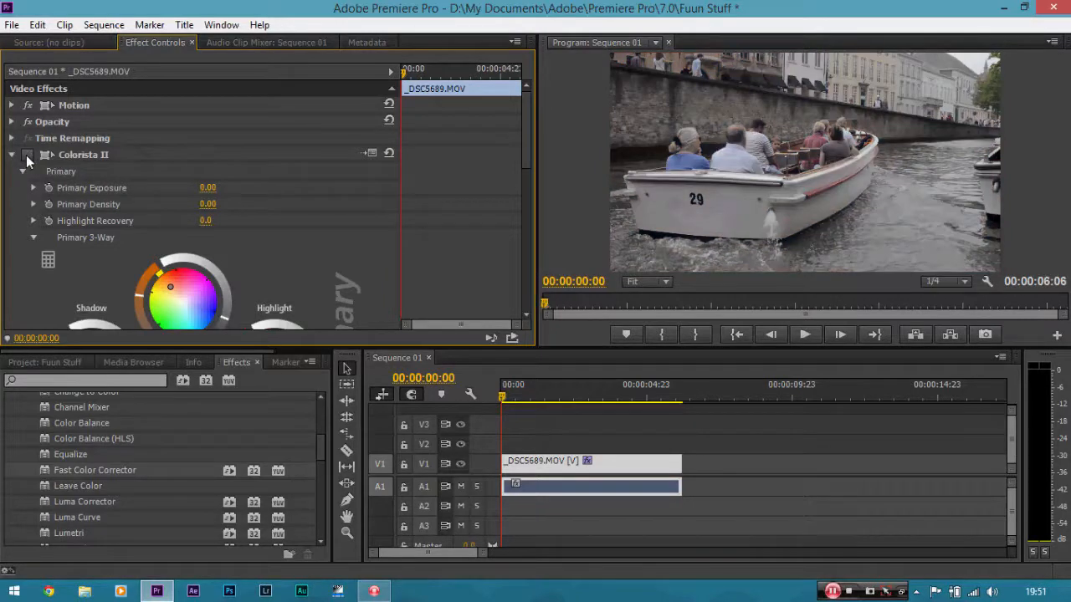
click(28, 156)
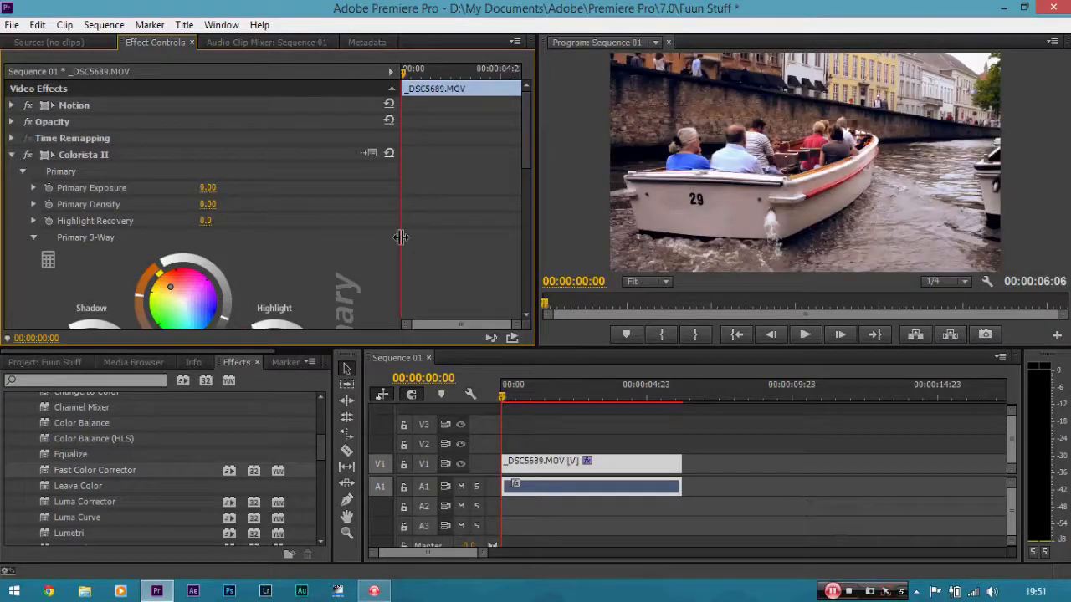
scroll(532, 159, down, 4)
scroll(532, 198, down, 1)
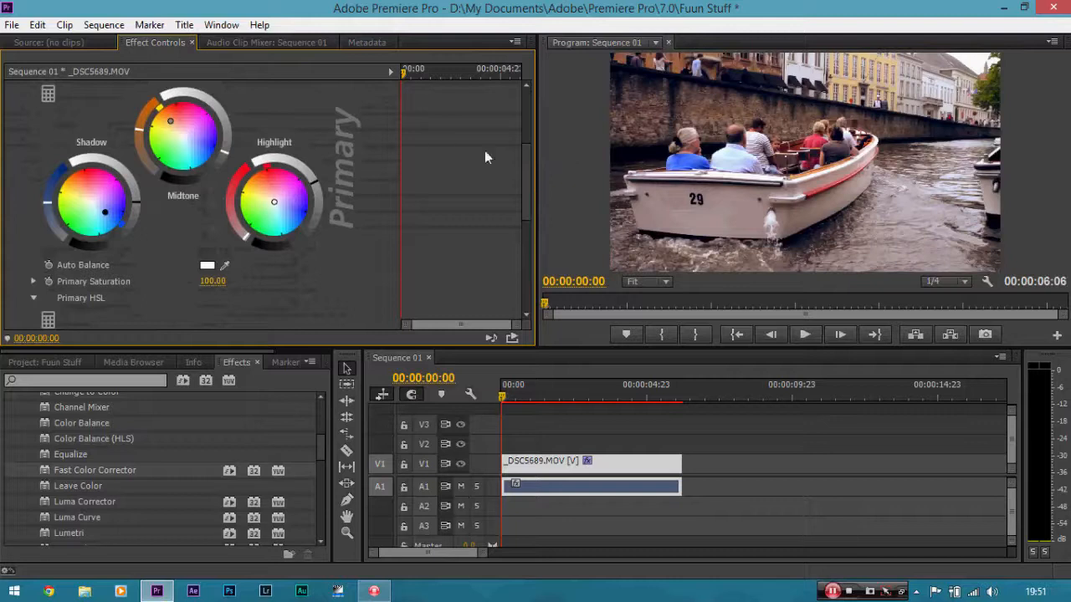
drag(527, 162, 526, 101)
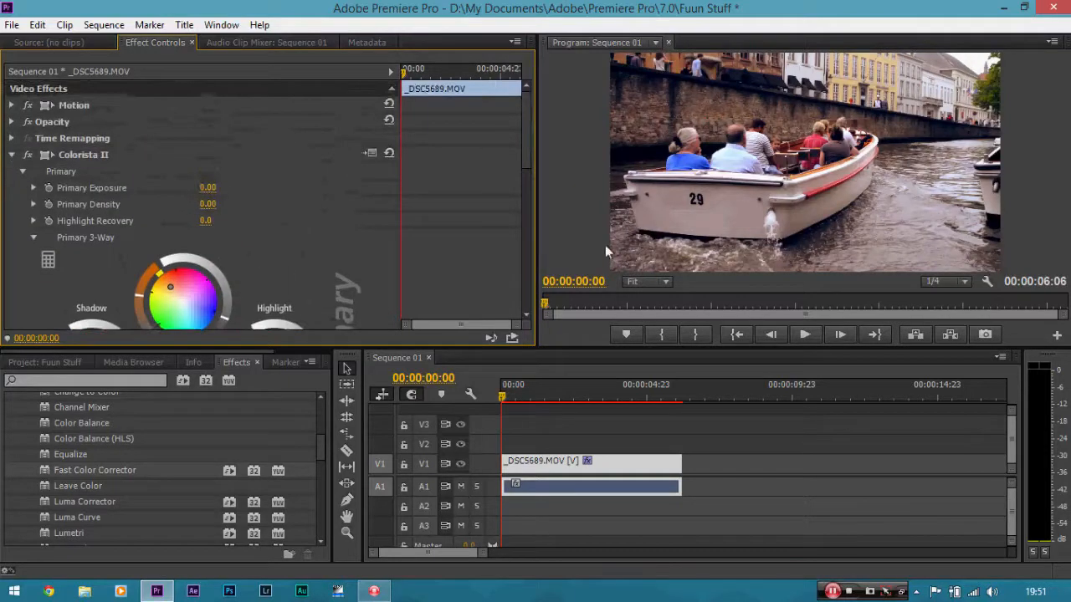
Step: Inspect the dark canal wall with the program preview at 150%, comparing it with Colorista II turned off and on
click(659, 283)
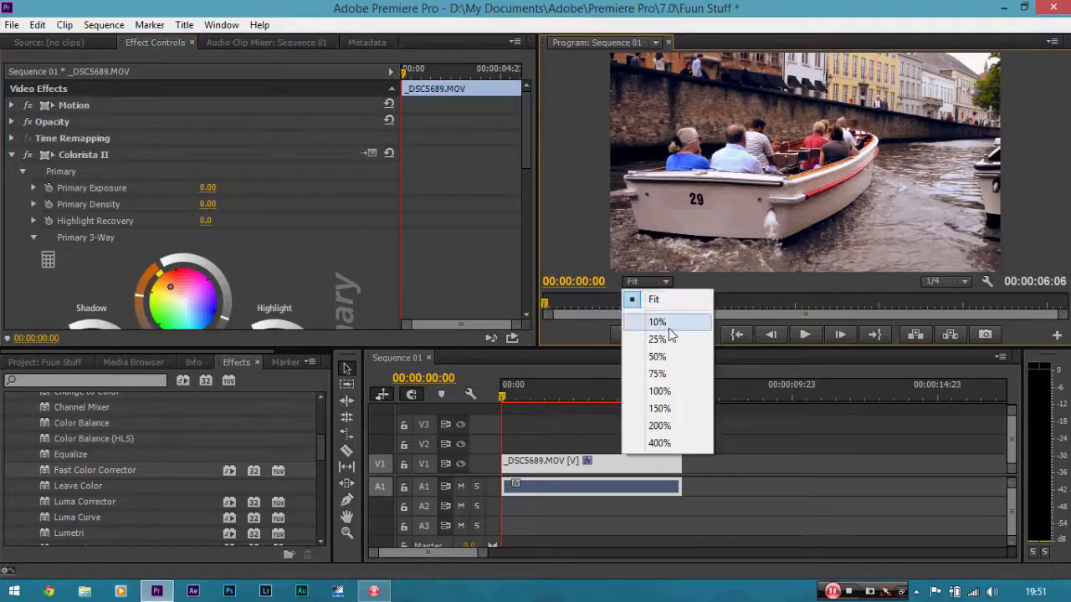
click(659, 409)
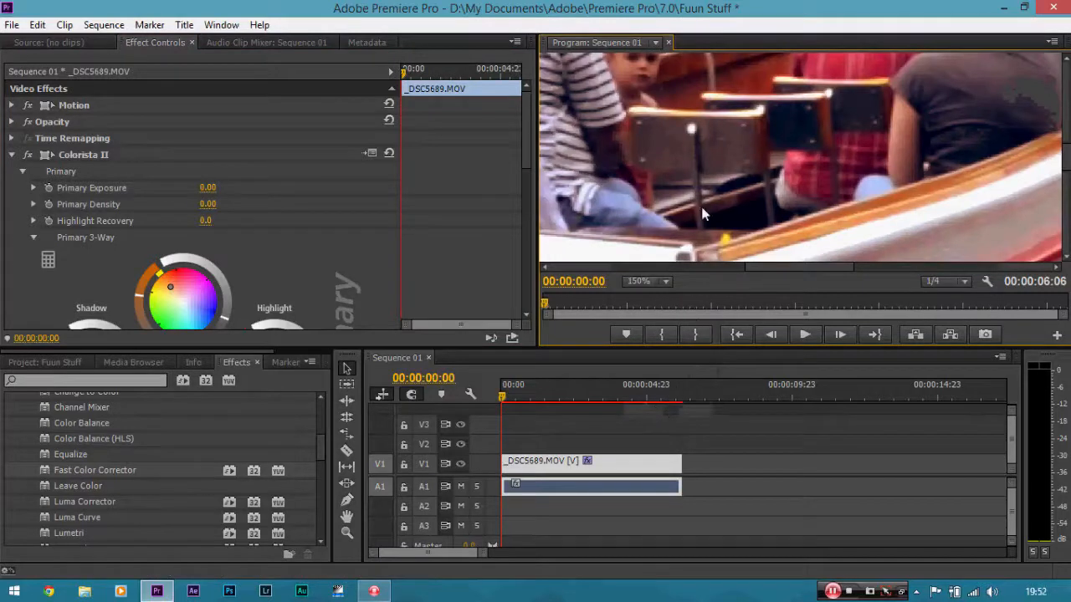
key(h)
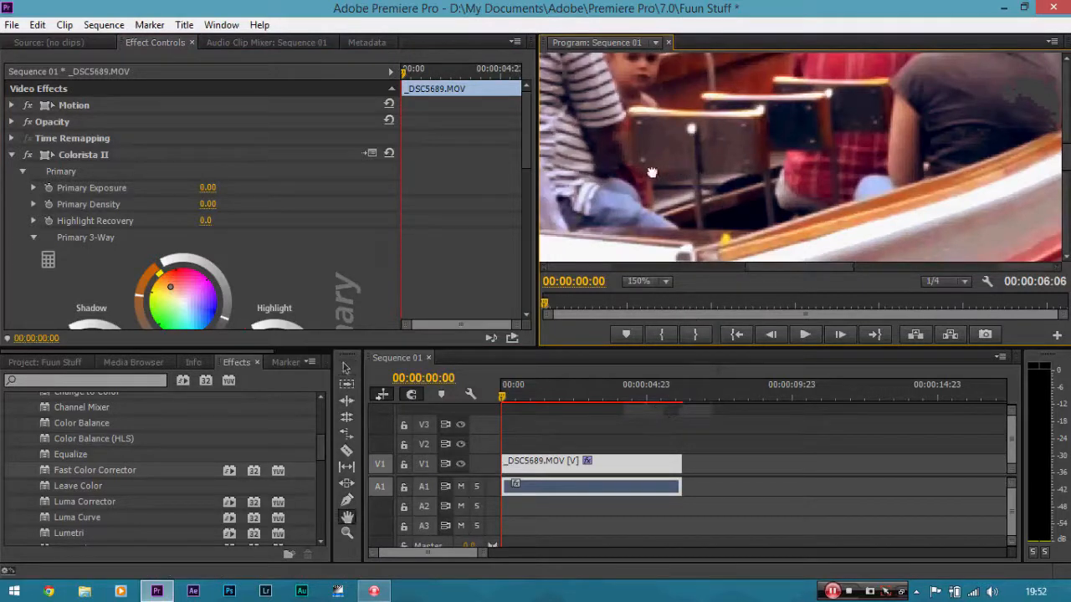
drag(640, 175, 747, 134)
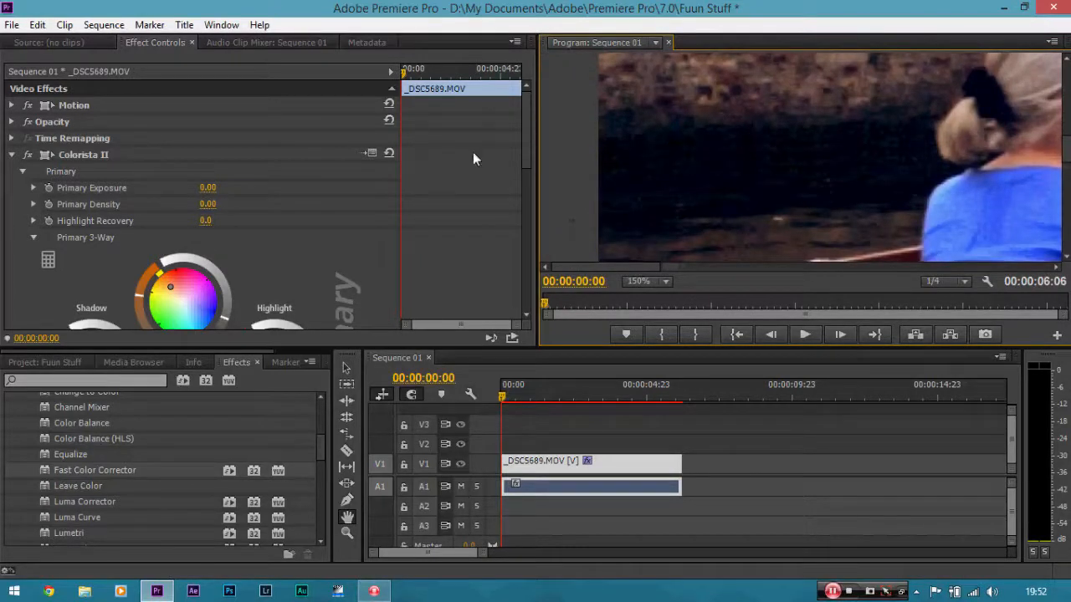
drag(526, 134, 452, 136)
click(347, 370)
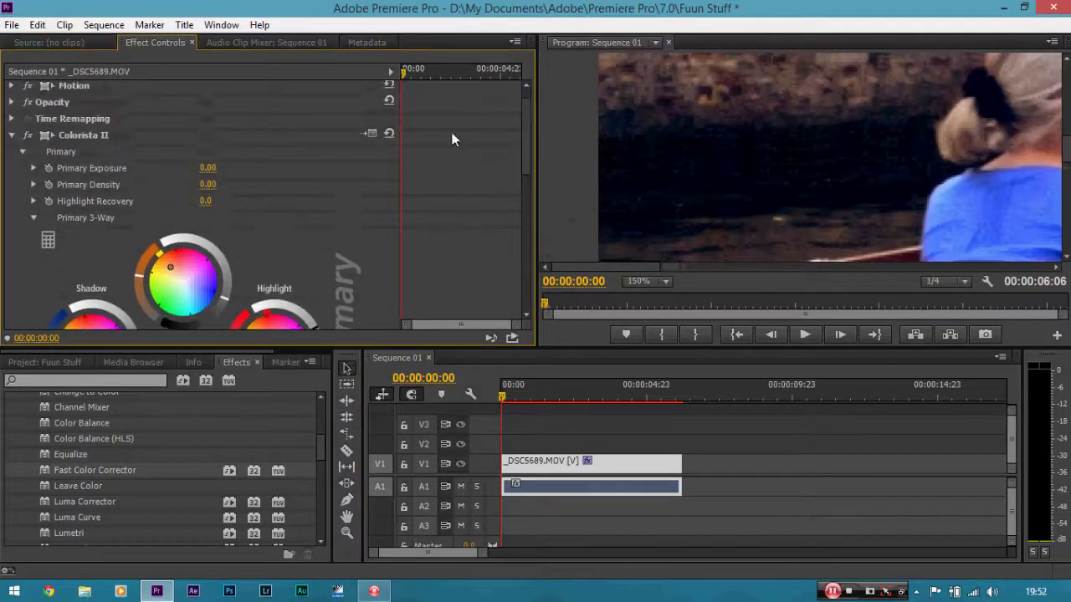
click(28, 137)
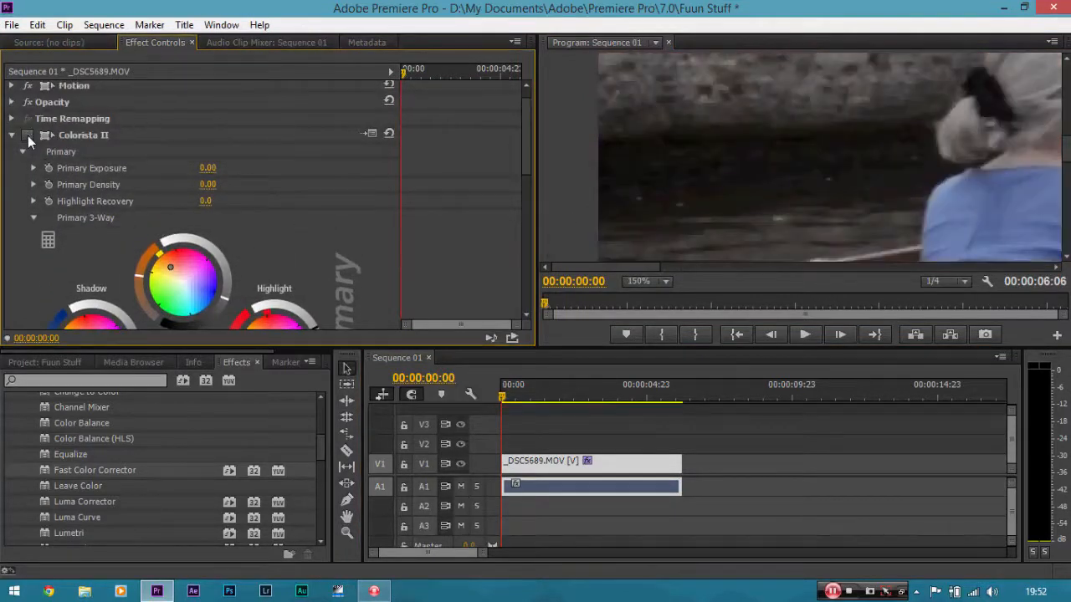
click(28, 137)
click(28, 137)
click(27, 137)
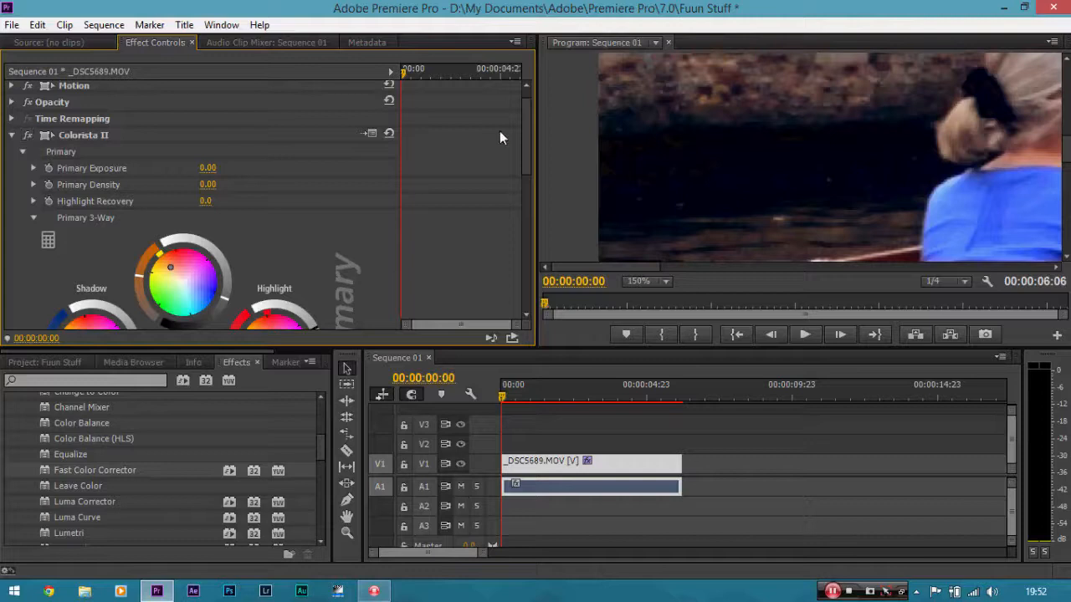
Step: Brighten the shadows slightly using the brightness ring of Colorista II's Primary Shadow wheel
drag(527, 129, 524, 158)
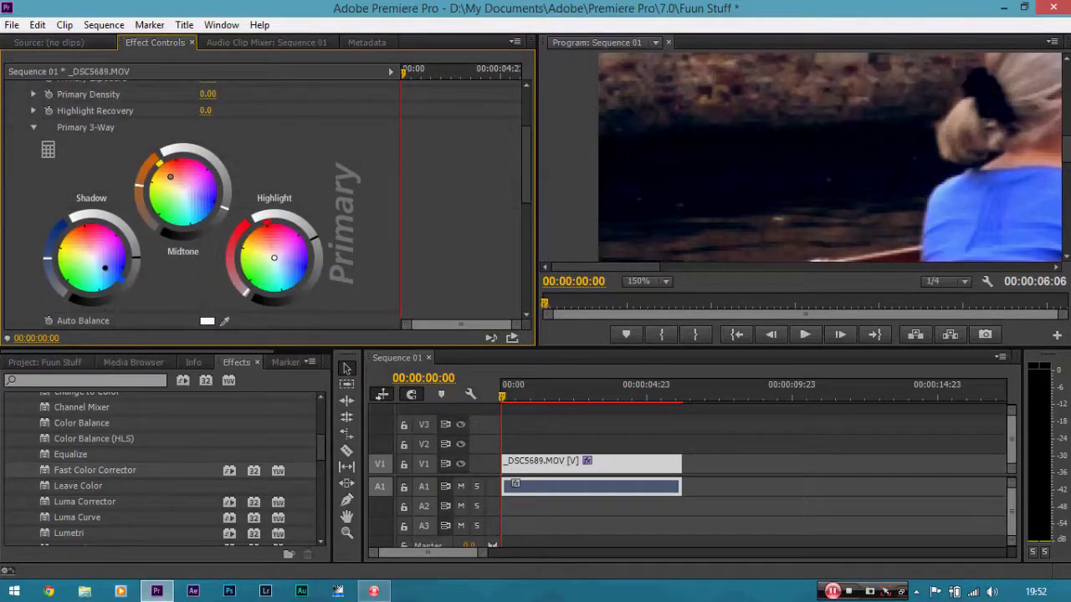
drag(136, 256, 135, 252)
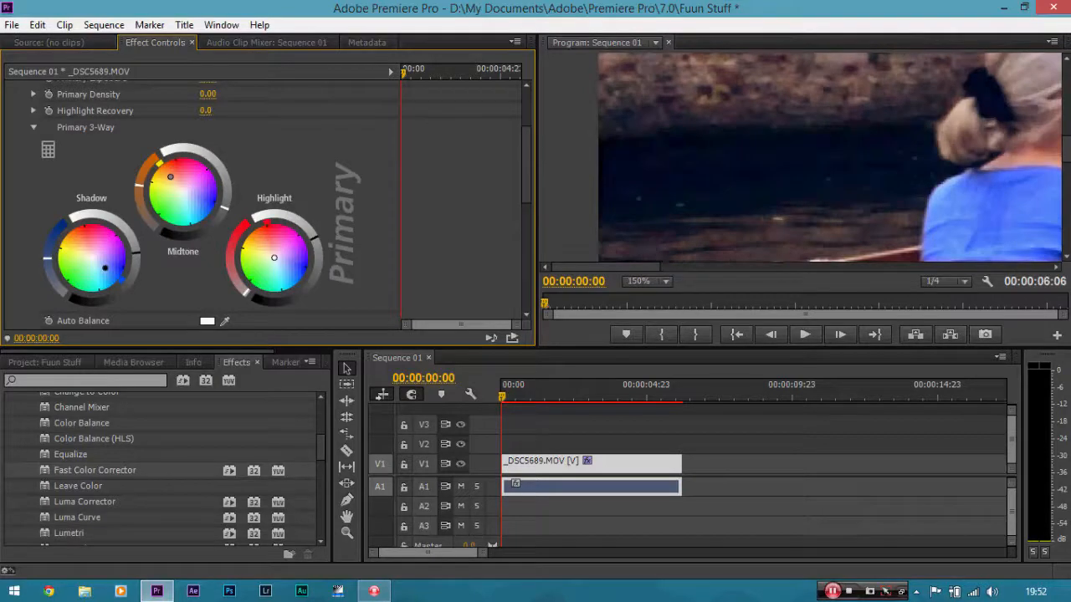
drag(136, 252, 136, 250)
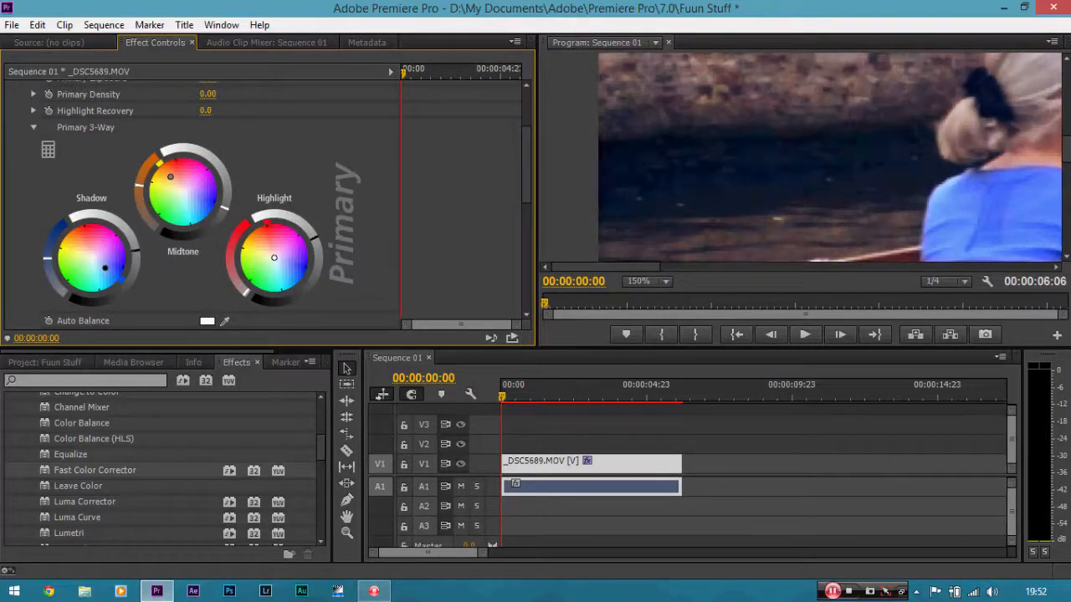
Step: Compare the adjusted grade with Colorista II off and on, both close up and with the preview set back to Fit
scroll(93, 179, up, 3)
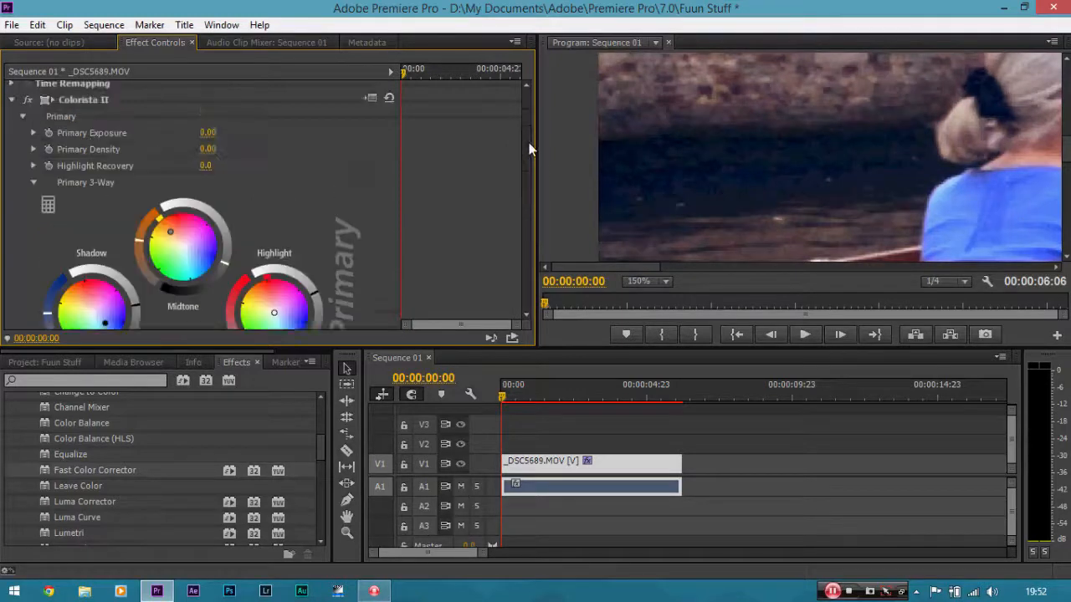
click(28, 155)
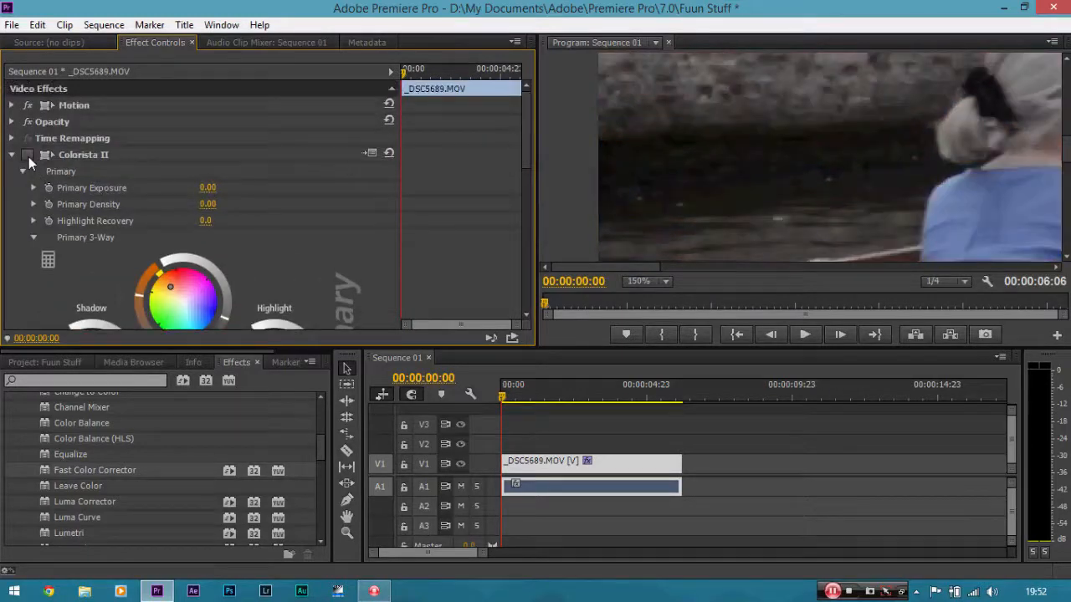
click(28, 155)
click(28, 155)
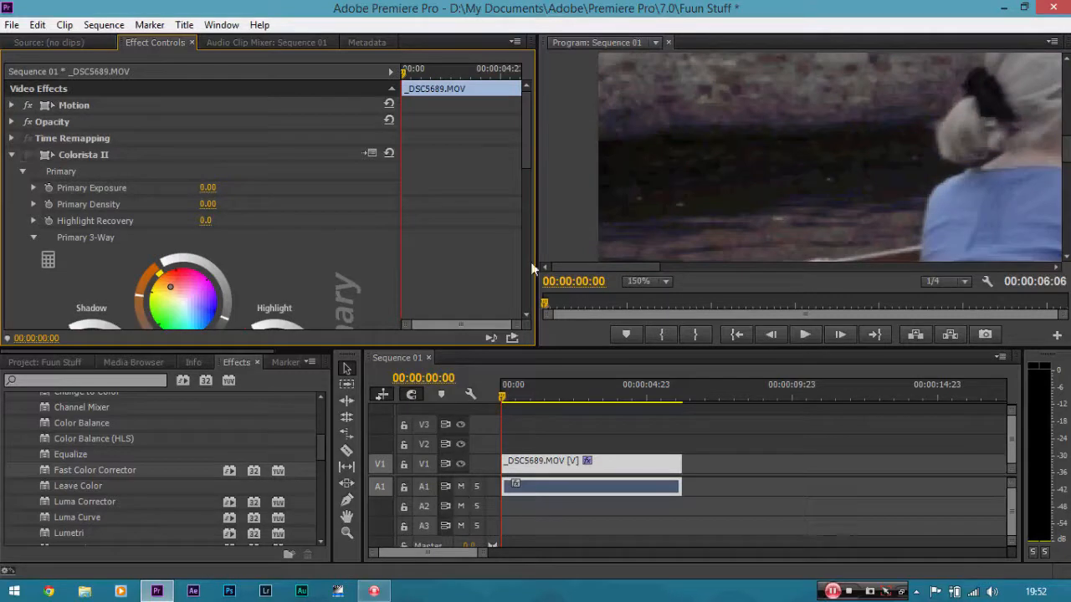
click(658, 283)
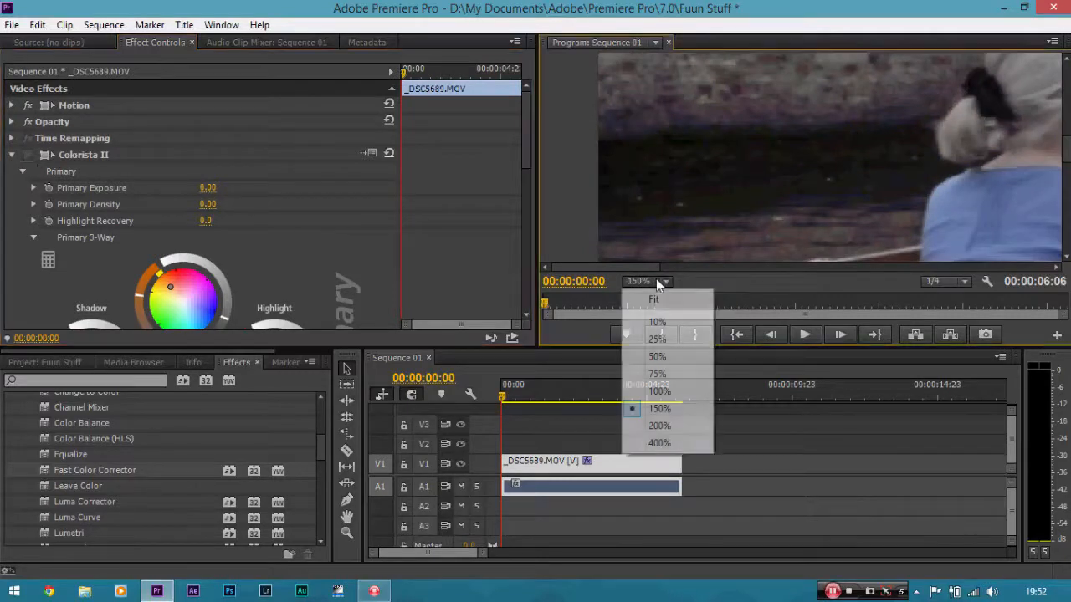
click(667, 301)
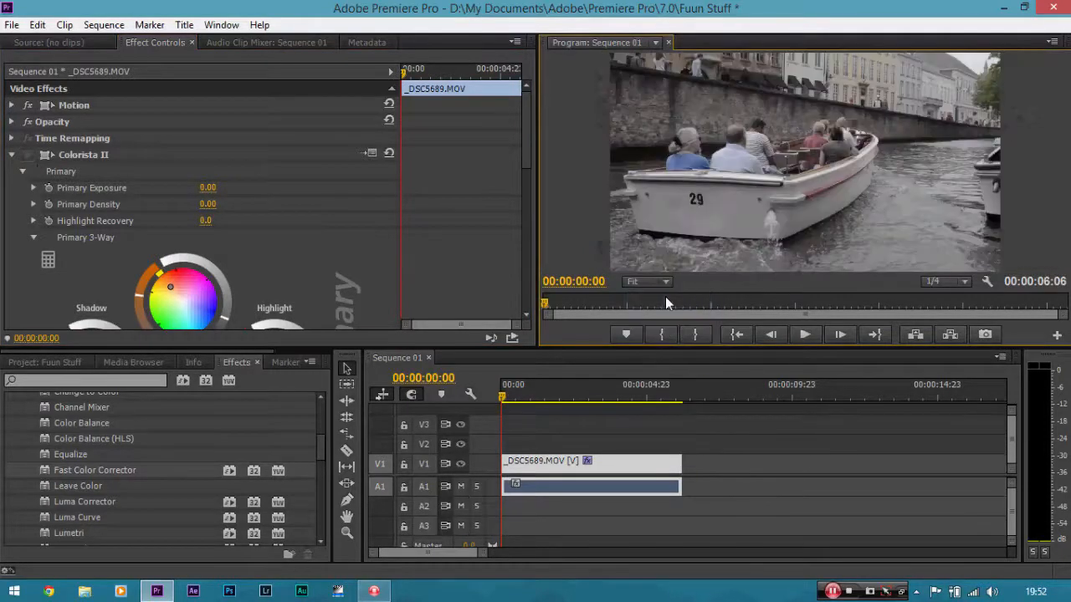
click(29, 155)
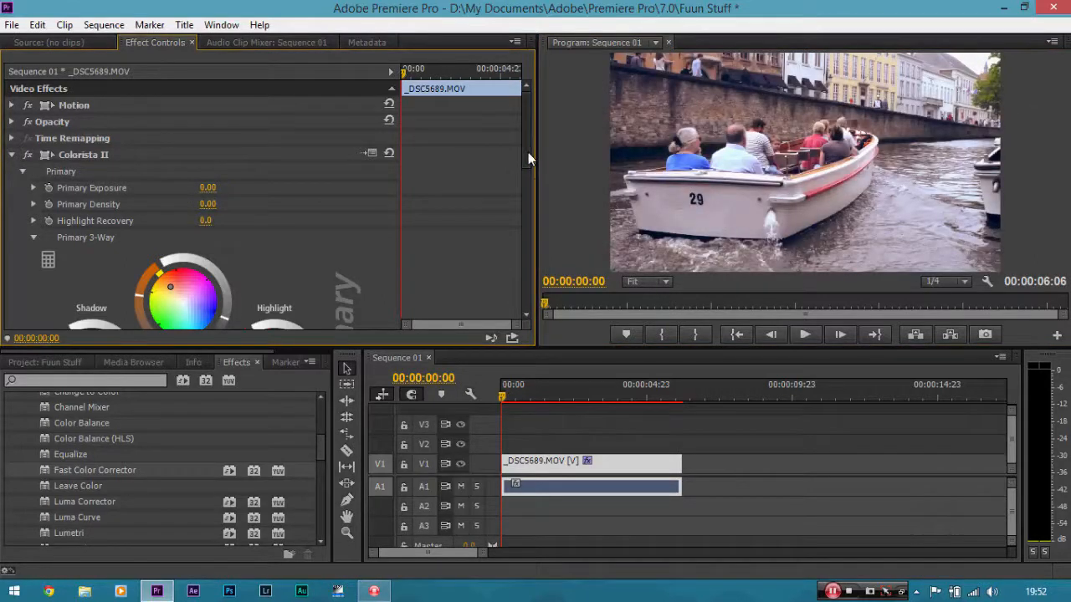
drag(527, 153, 526, 170)
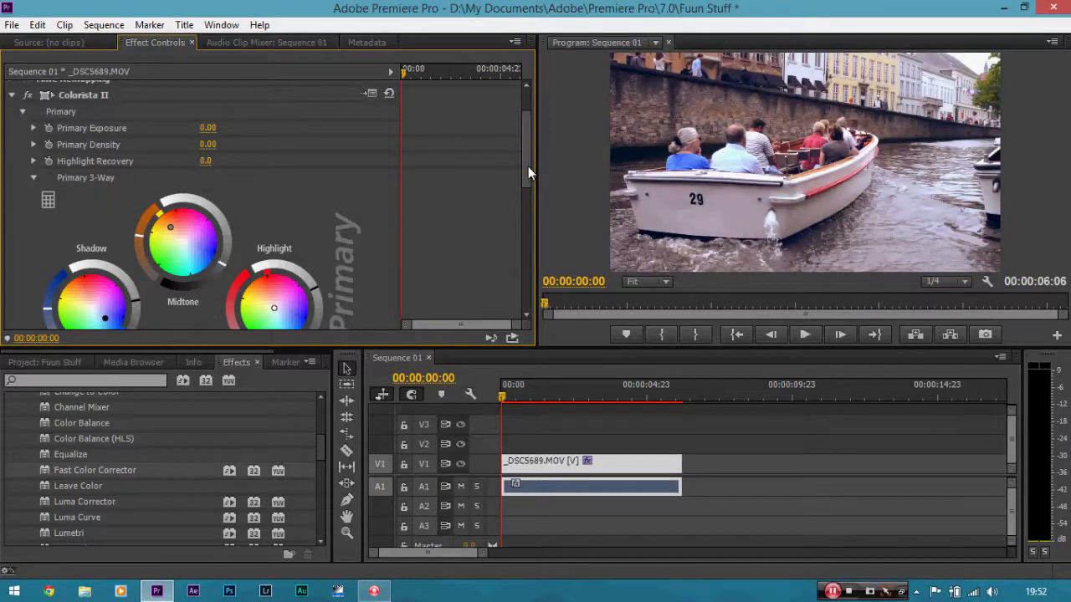
drag(528, 167, 519, 277)
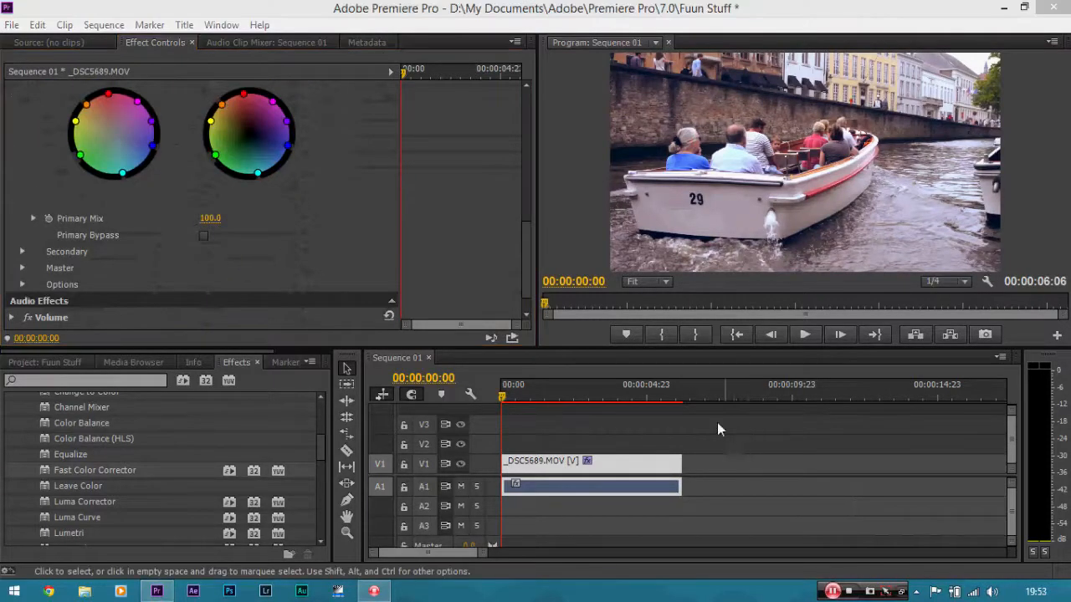
click(484, 211)
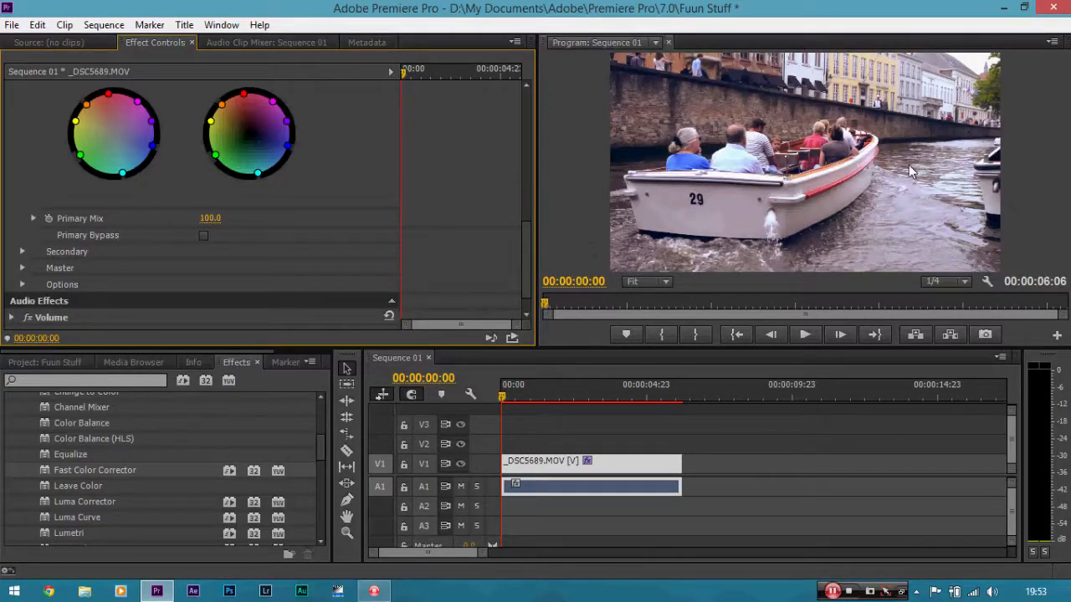
Step: Create a new sequence, Sequence 02, from the DSLR 1080p24 preset with the frame size changed to 1920 by 800
click(623, 473)
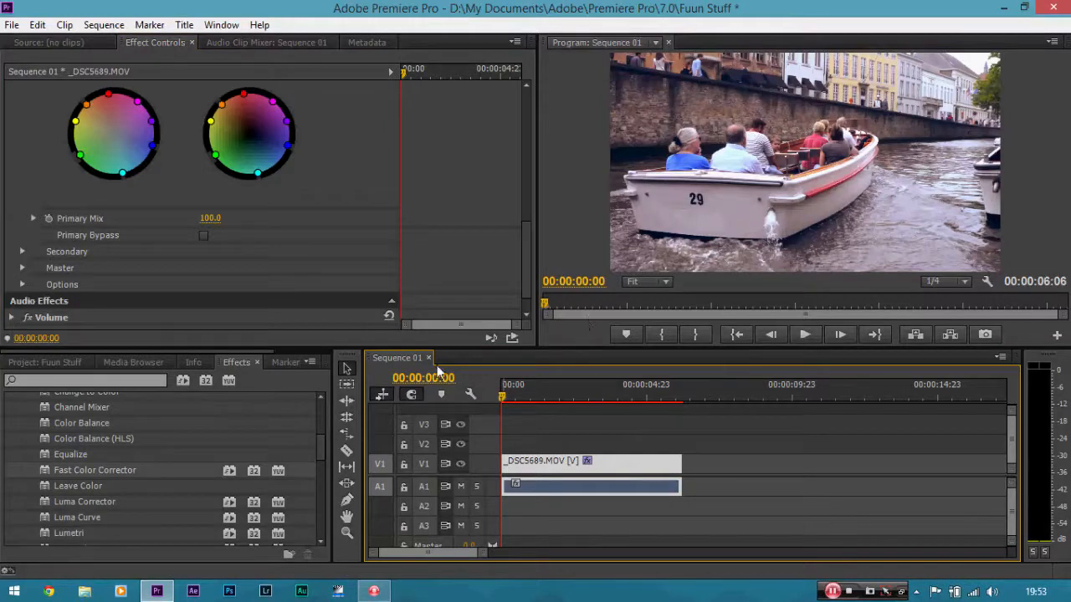
click(4, 27)
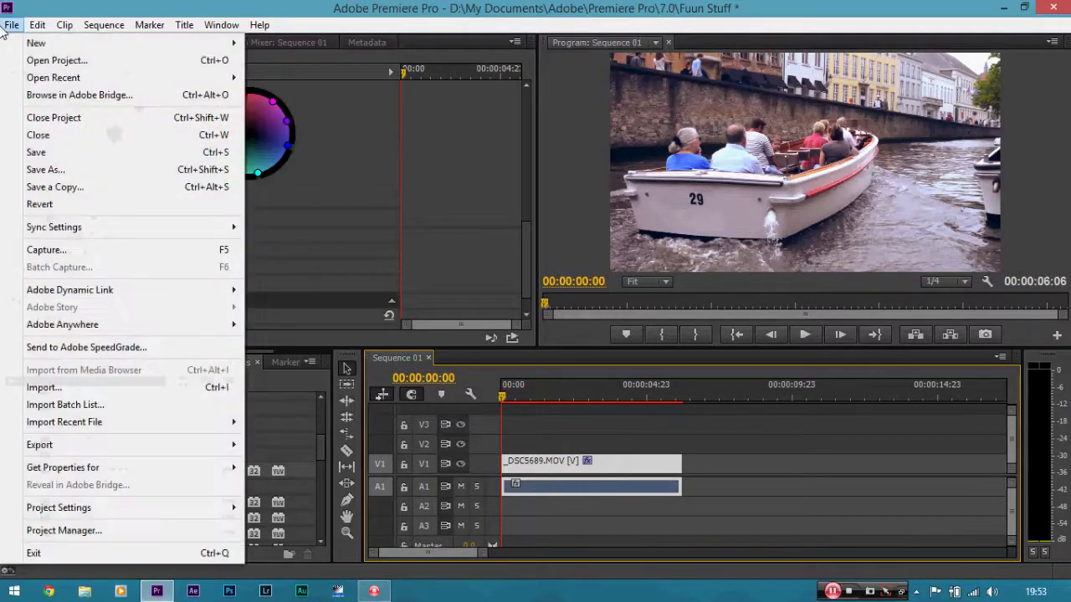
mouse_move(61, 46)
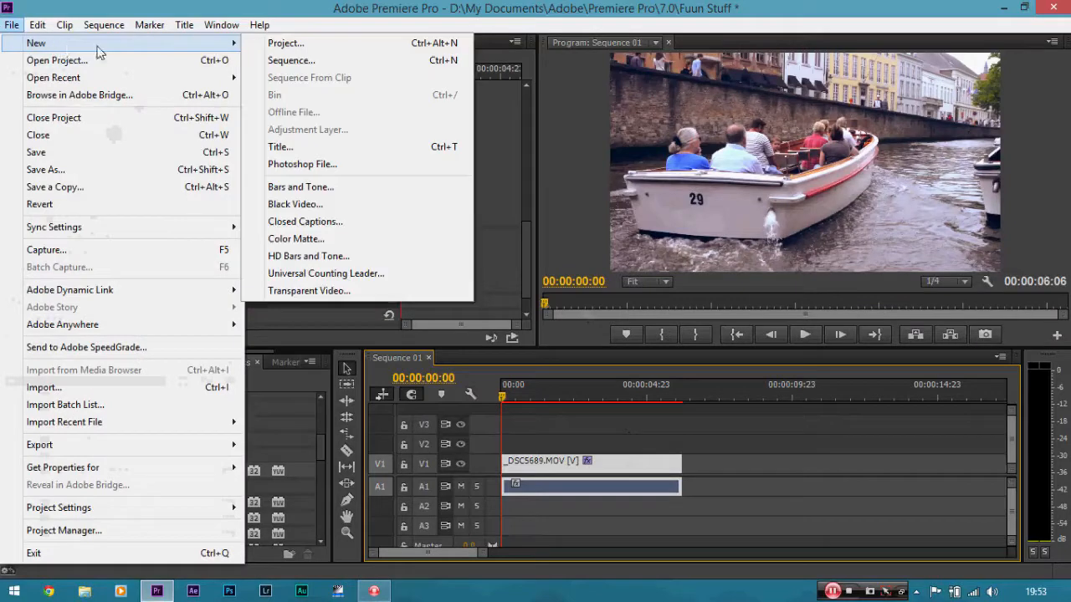
click(289, 60)
click(365, 176)
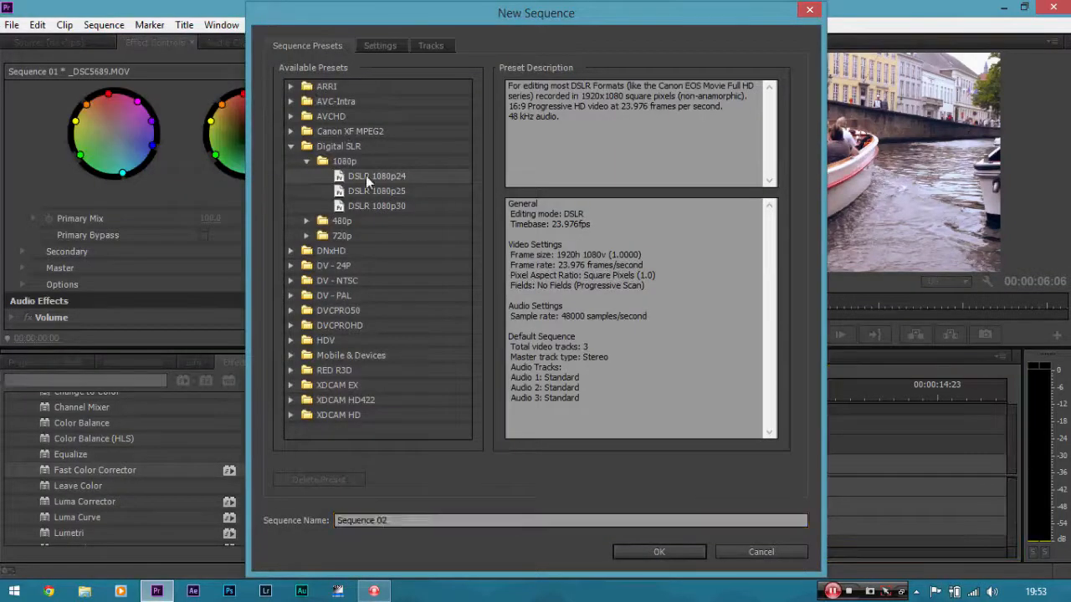
click(378, 47)
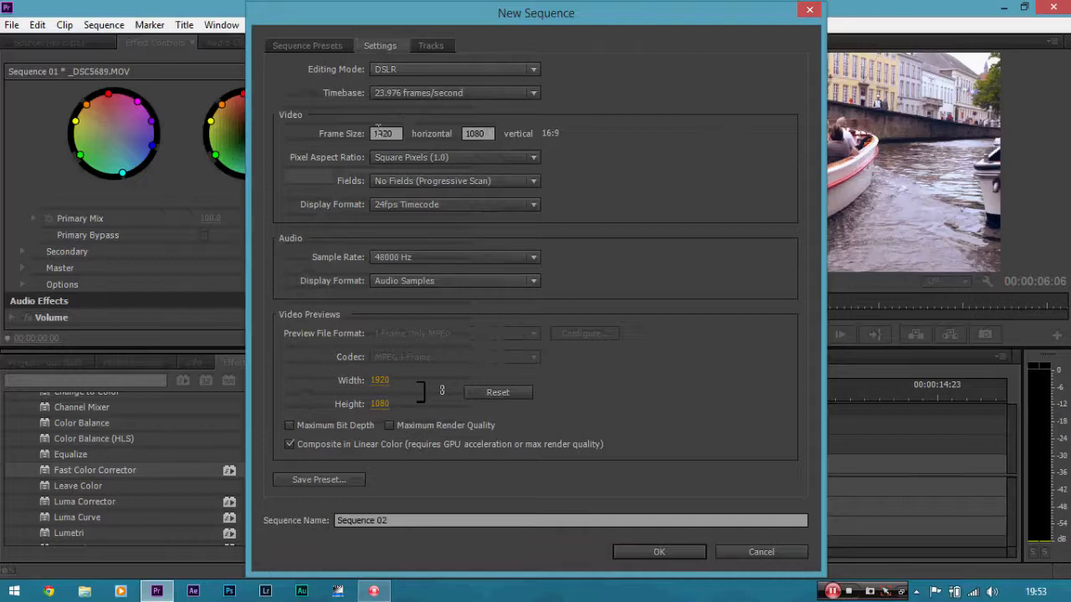
click(487, 133)
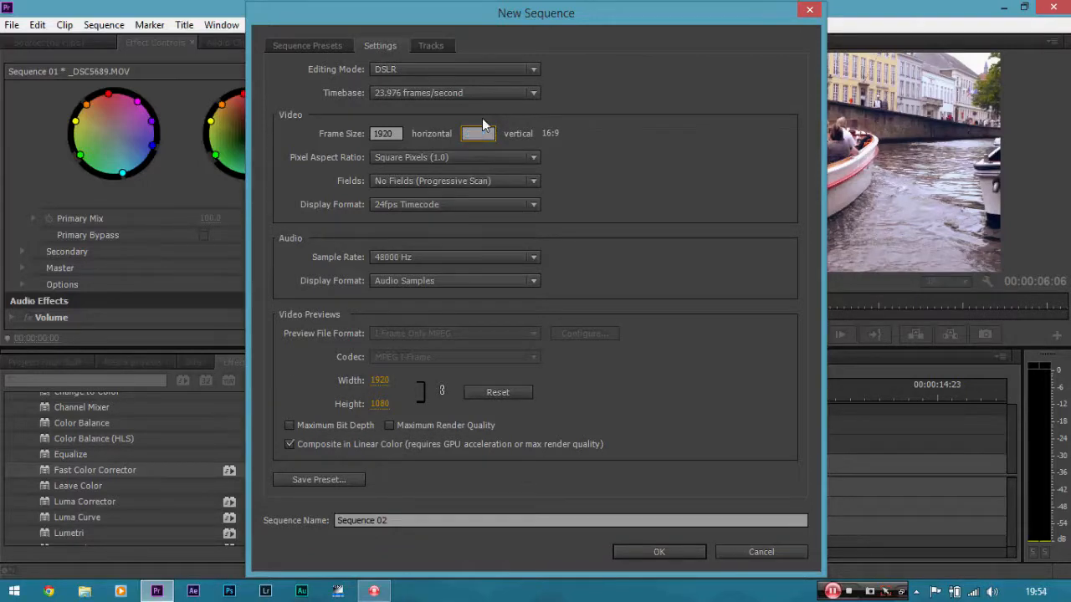
text(800)
click(721, 135)
click(668, 553)
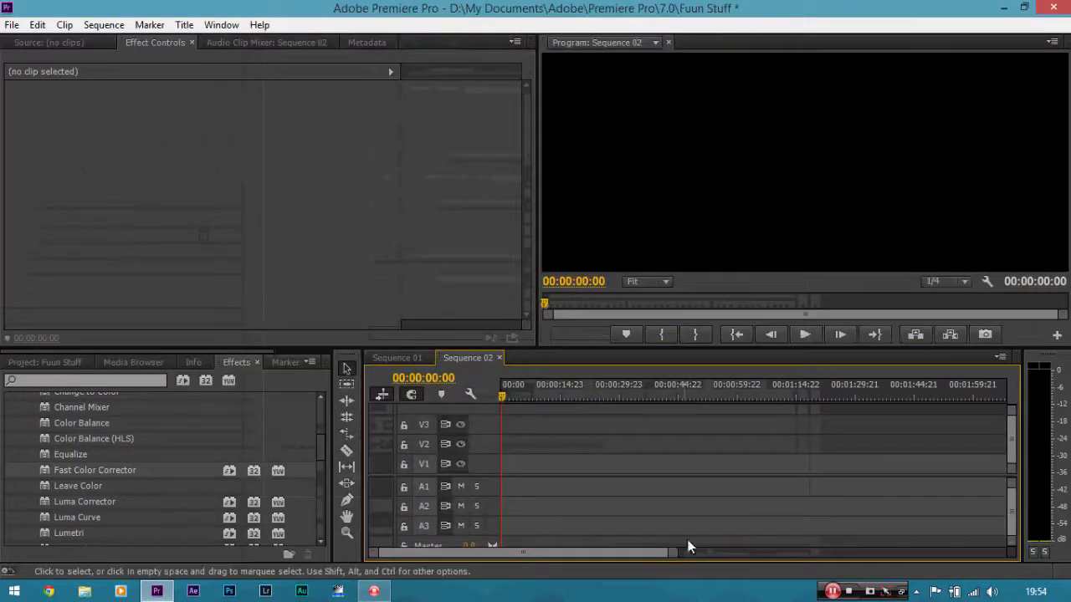
Step: Switch between Sequence 01 and Sequence 02 to compare their frame shapes in the program preview
click(413, 356)
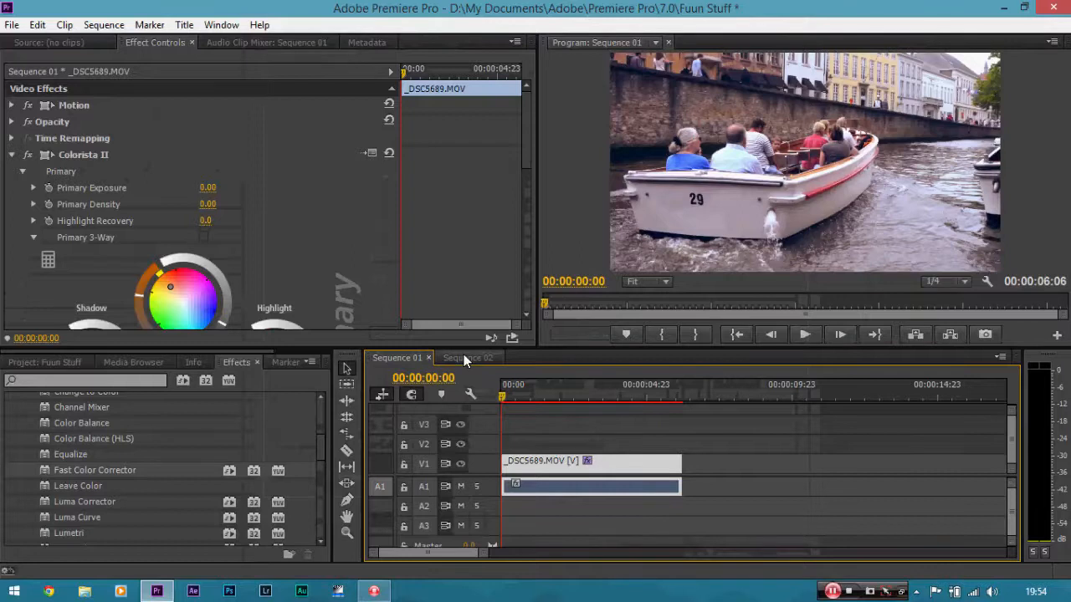
click(464, 357)
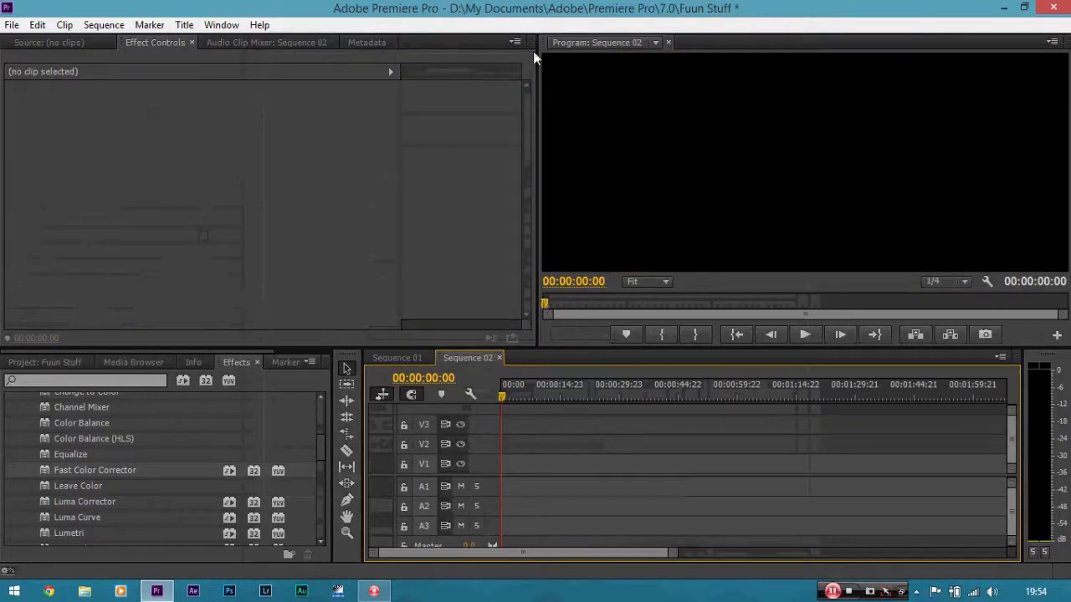
click(415, 358)
click(458, 356)
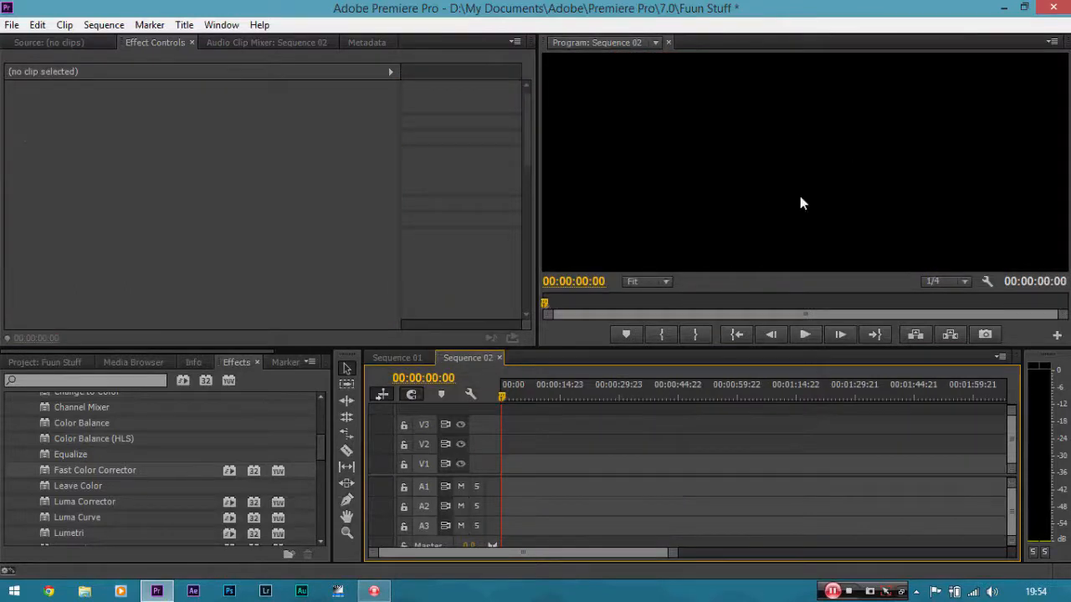
Step: Copy the graded _DSC5689.MOV clip from Sequence 01 and paste it at the start of Sequence 02
click(409, 358)
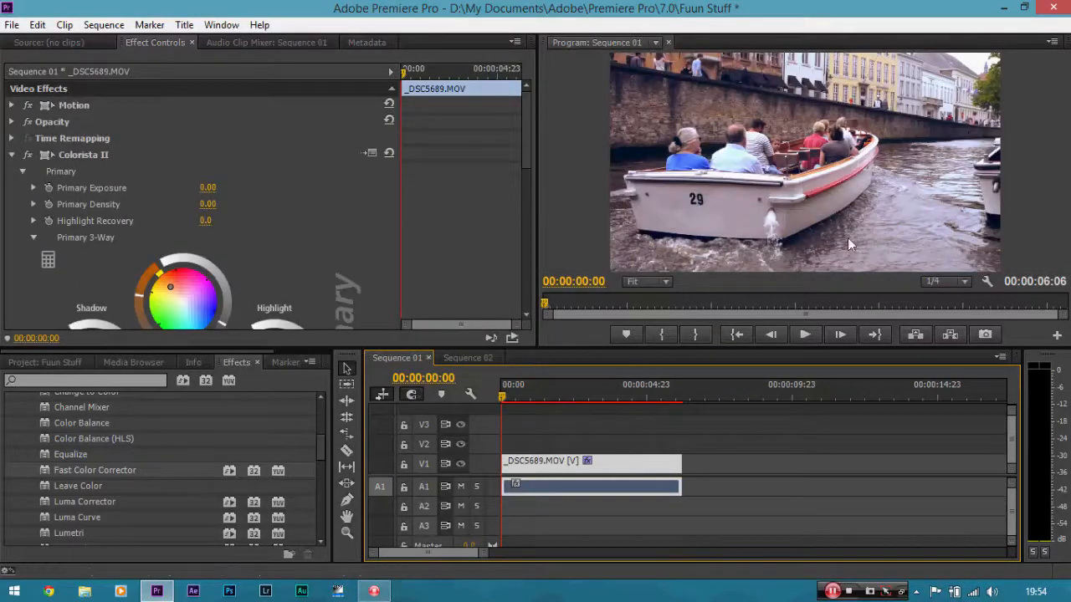
right_click(645, 465)
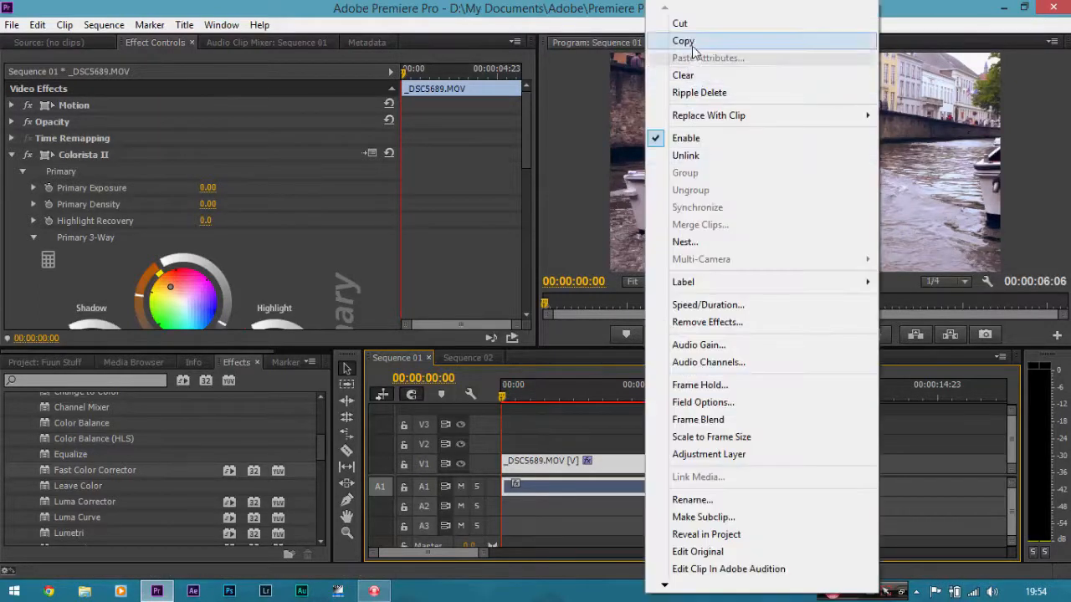
click(683, 41)
mouse_move(527, 112)
mouse_down()
mouse_move(518, 252)
mouse_move(519, 114)
mouse_up()
click(487, 362)
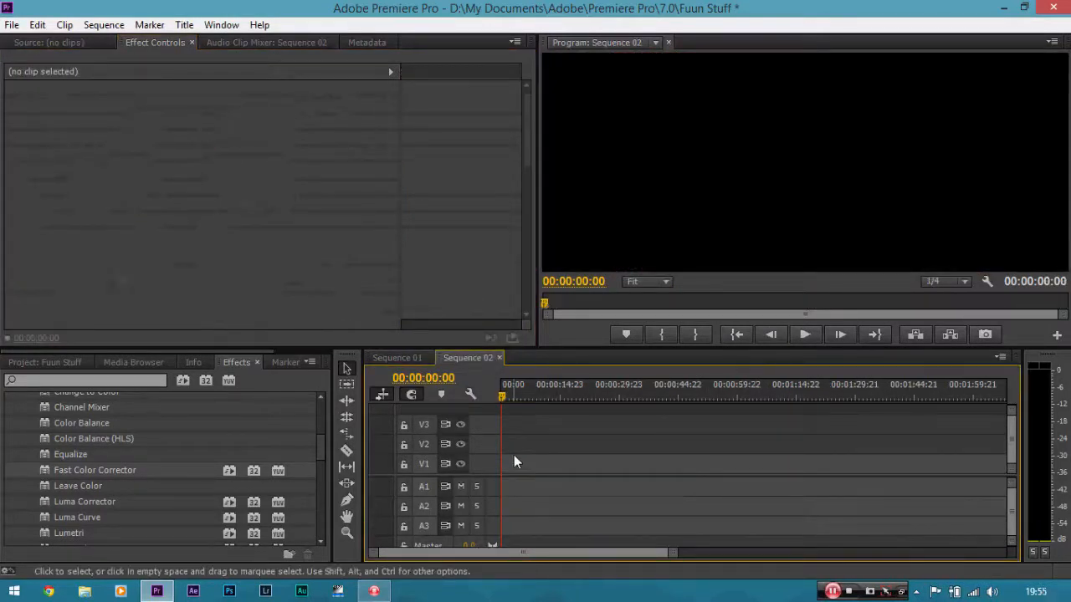
key(ctrl+v)
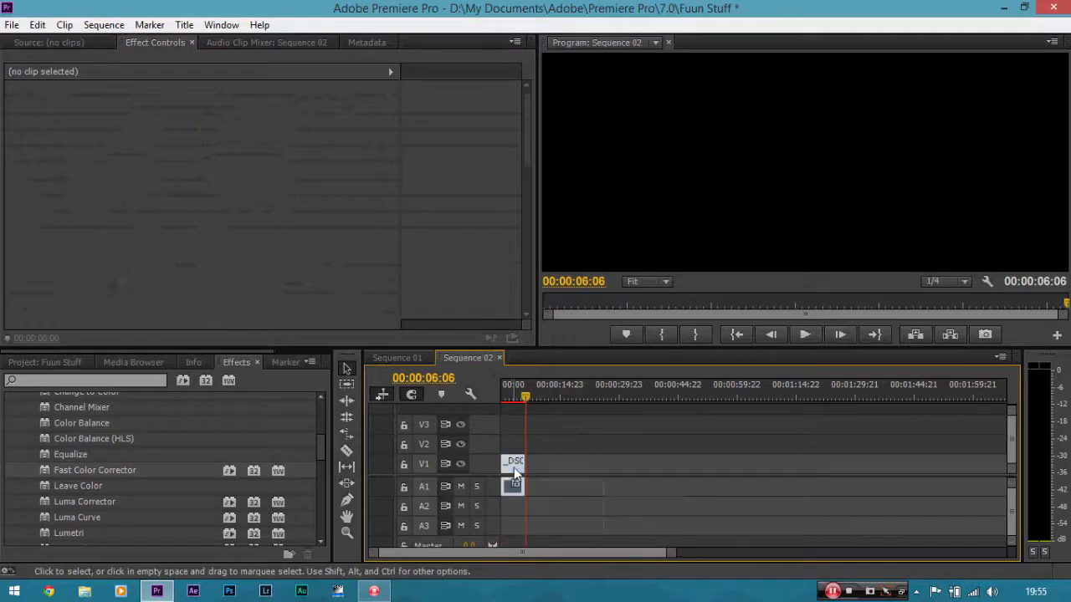
Step: Select the pasted clip in Sequence 02 and return the playhead to the start of the timeline
click(512, 462)
drag(521, 390, 503, 397)
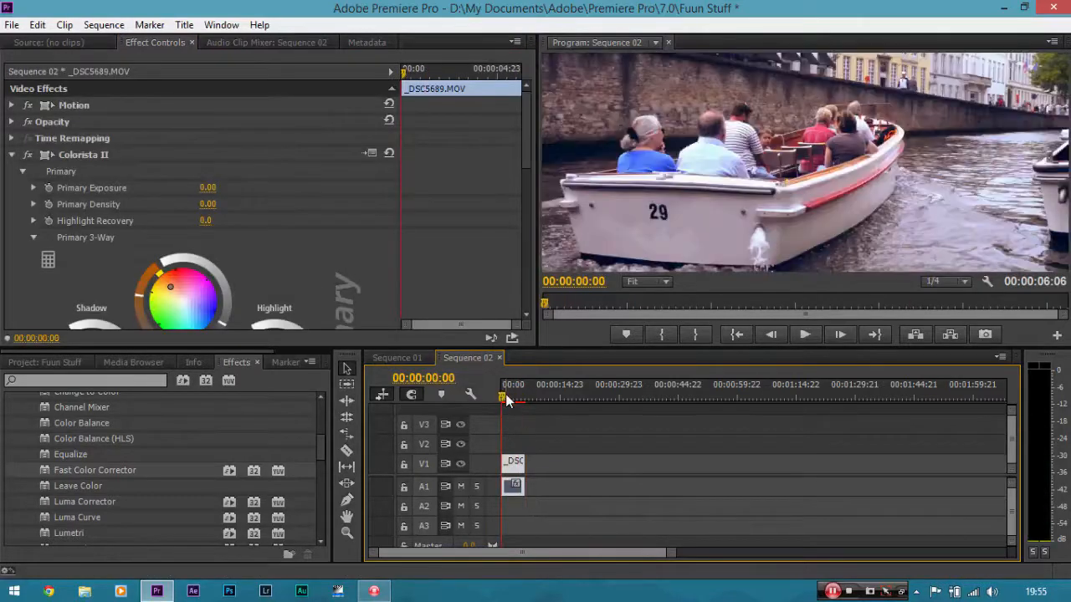
key(=)
key(=)
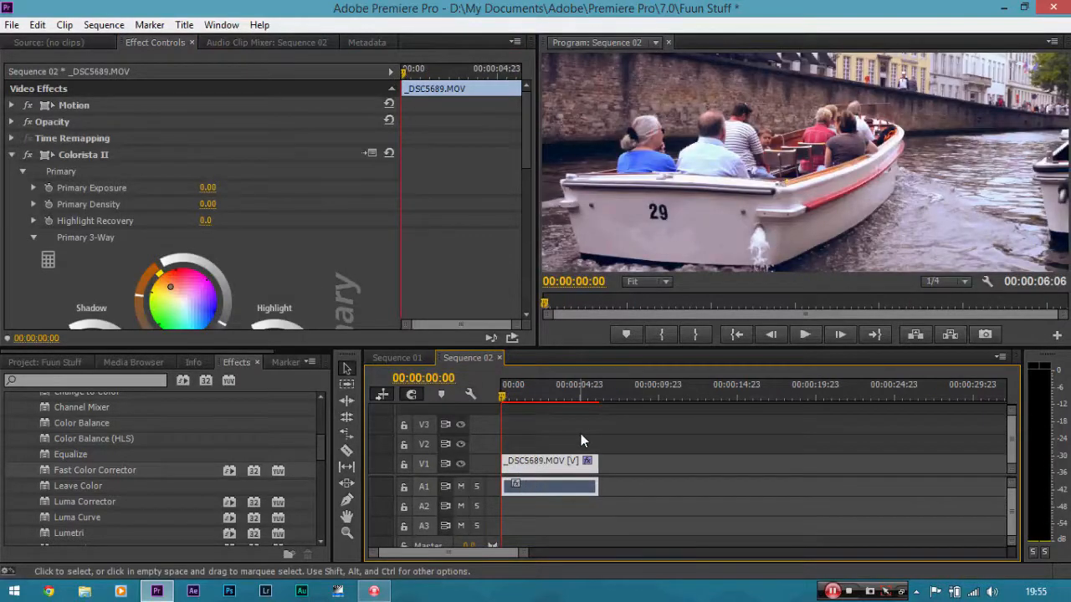
Step: Play the start of Sequence 02 briefly, then set the _DSC5689.MOV clip's vertical Motion position to 513
key(space)
key(space)
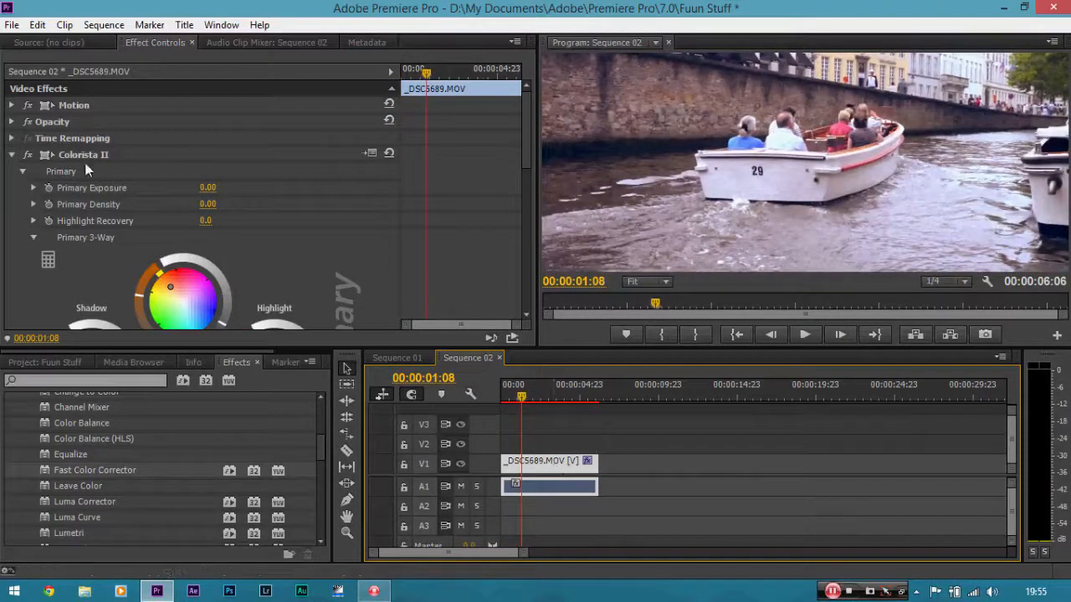
click(12, 106)
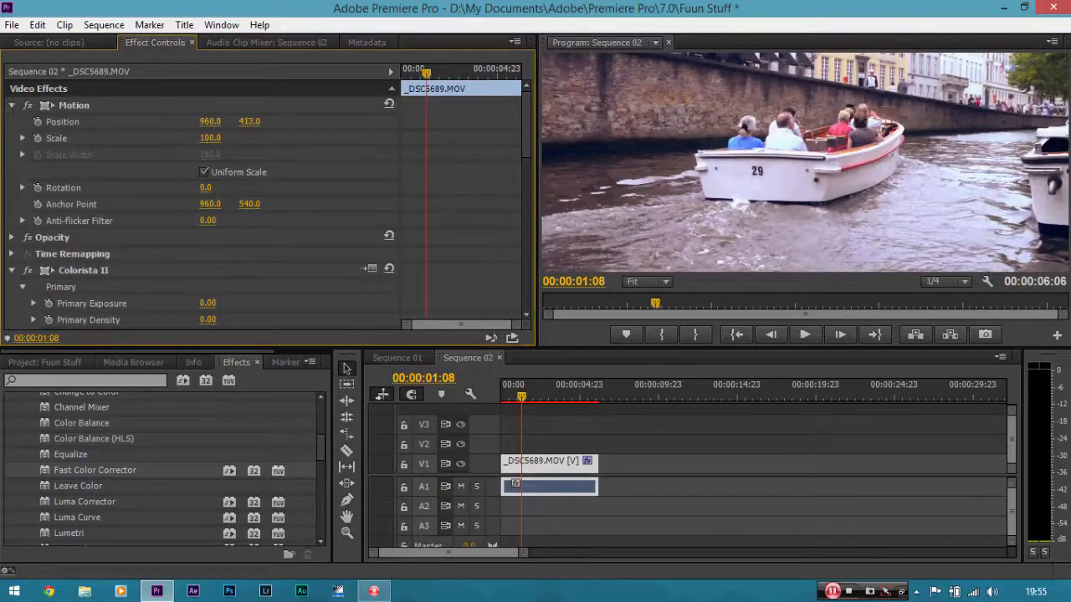
drag(250, 121, 344, 121)
click(571, 463)
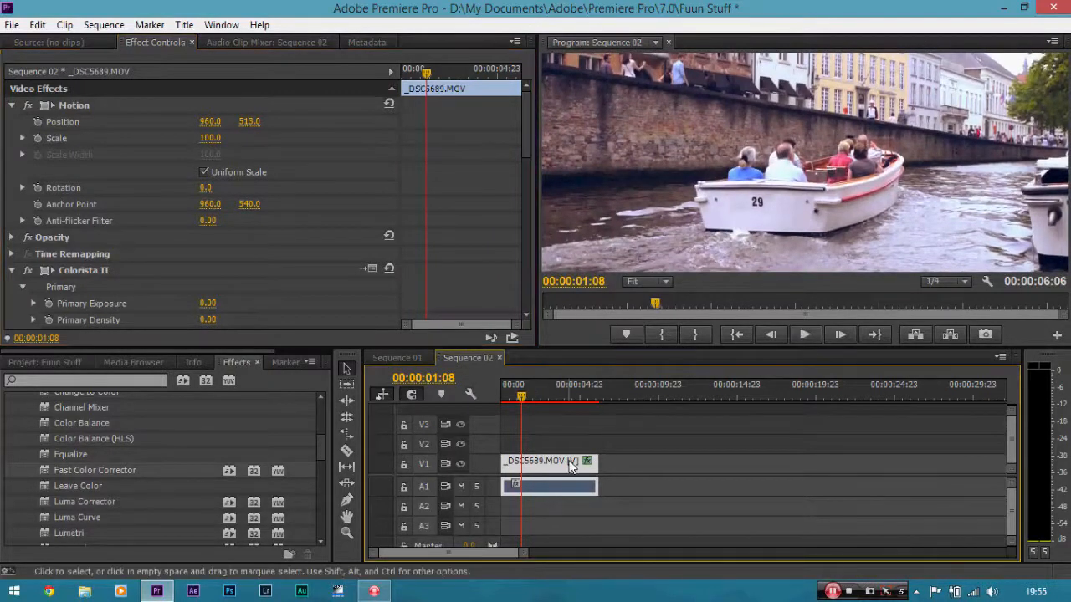
Step: Inspect the number 29 on the boat's stern at 150% preview magnification
click(665, 282)
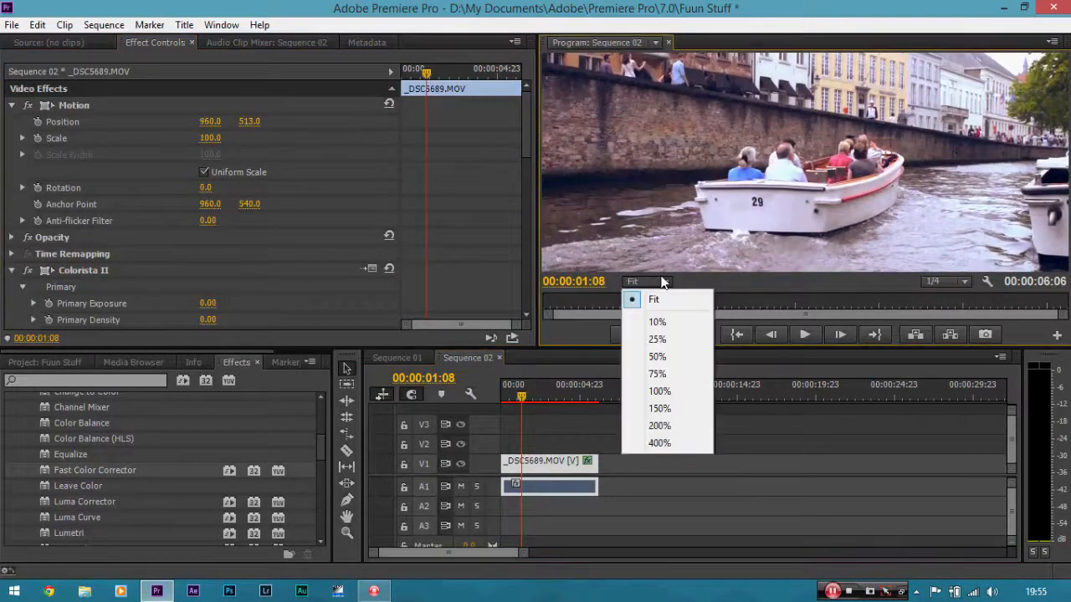
click(669, 408)
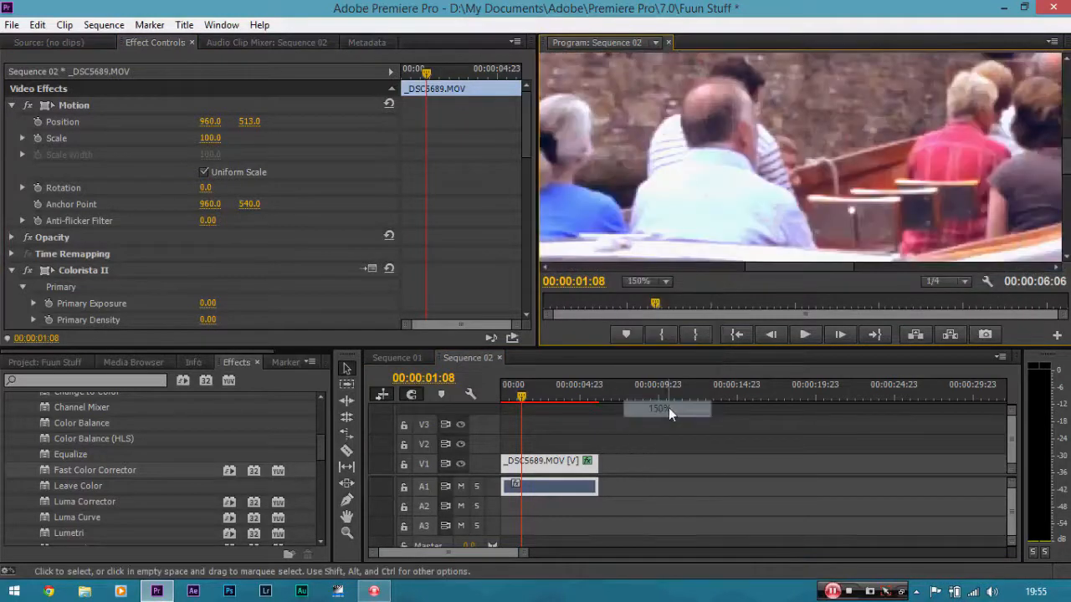
key(h)
drag(797, 260, 941, 103)
drag(809, 188, 820, 164)
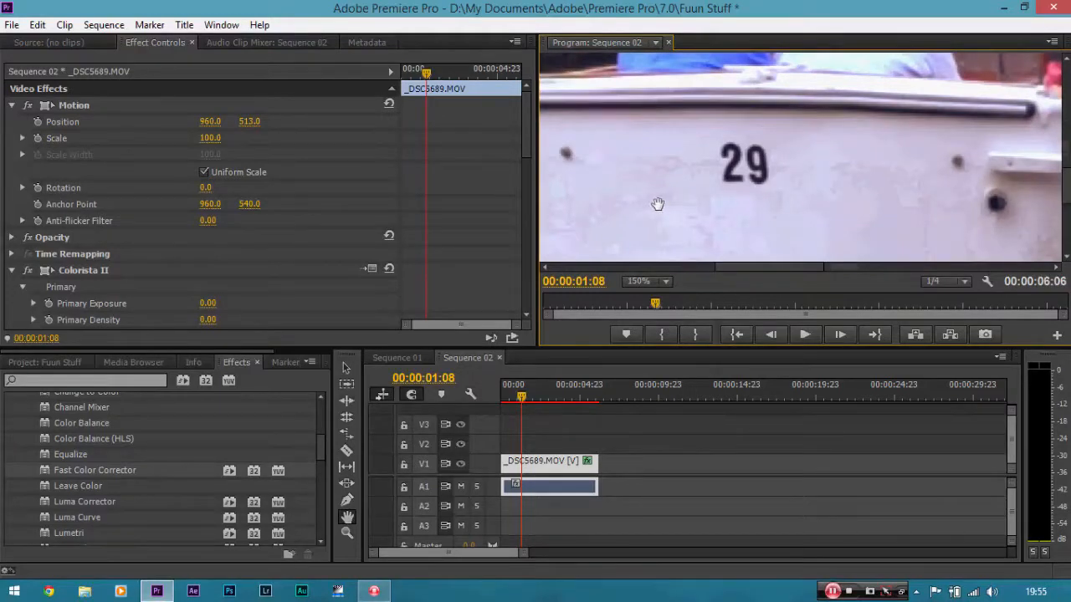
Step: Search the effects for "shar" and apply the Sharpen video effect to the _DSC5689.MOV clip in Sequence 02
click(125, 381)
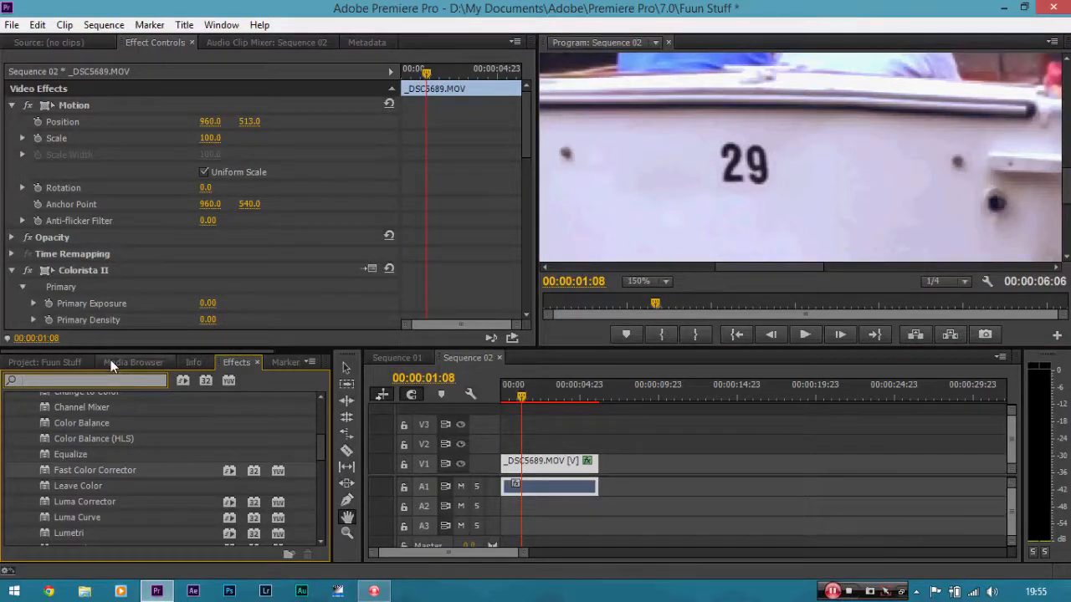
text(s)
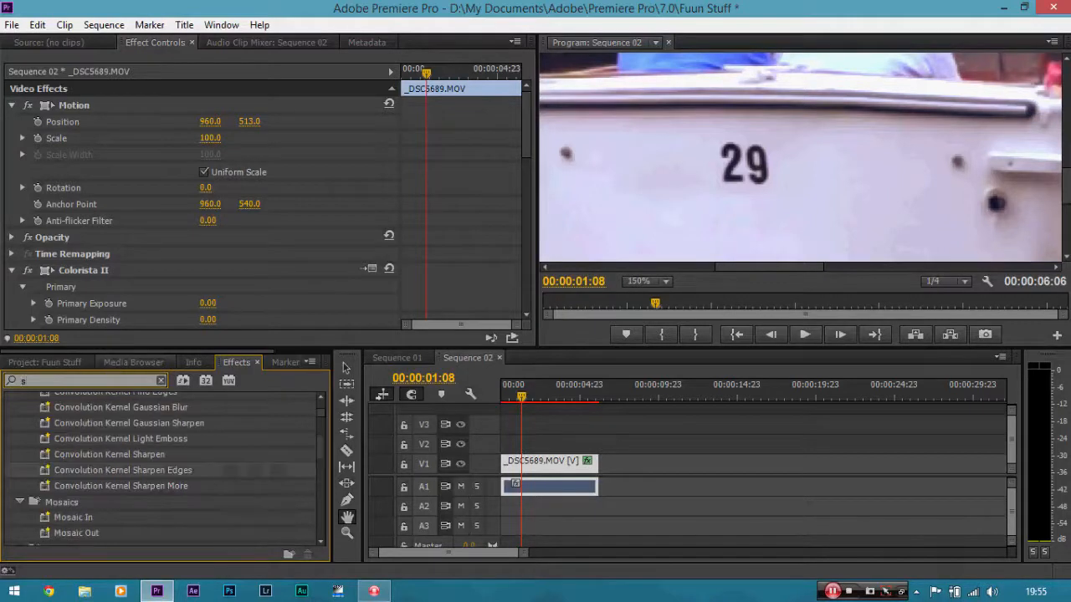
text(har)
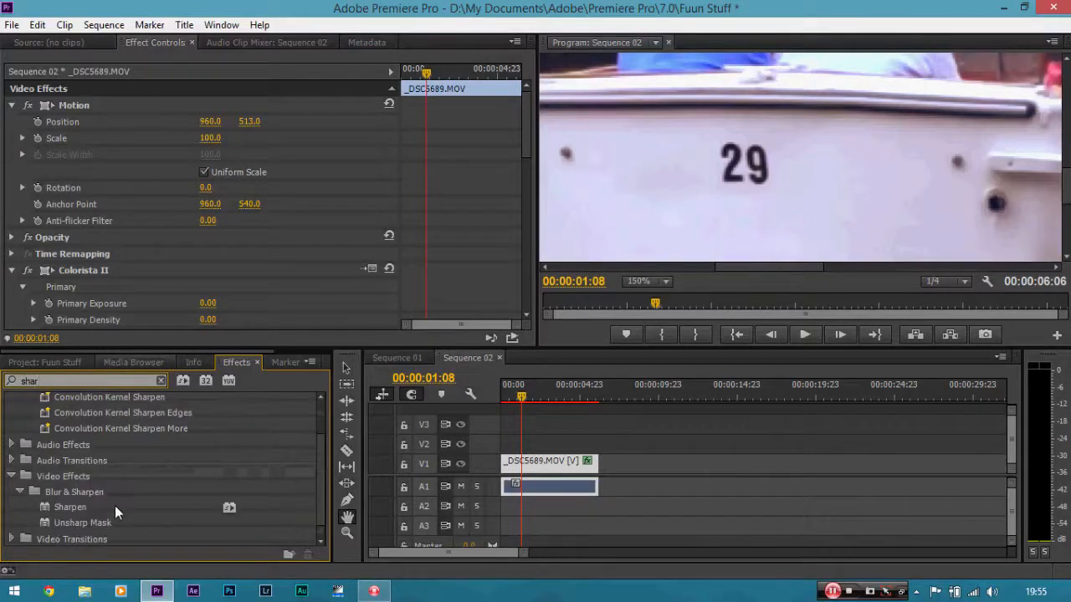
drag(80, 507, 531, 465)
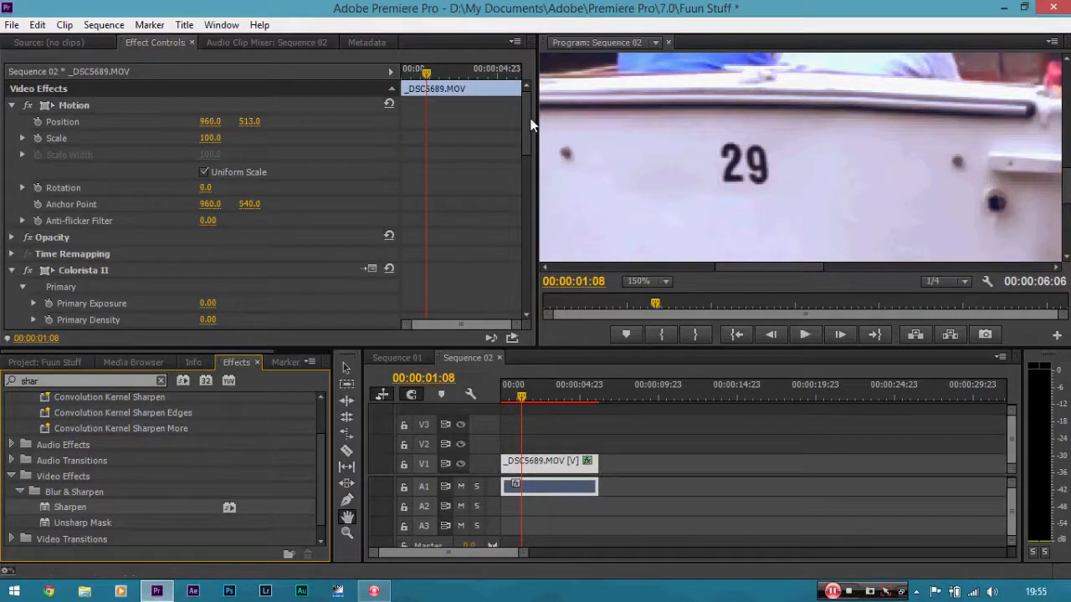
Step: Set the clip's Sharpen Amount to 20
drag(526, 106, 518, 295)
click(202, 255)
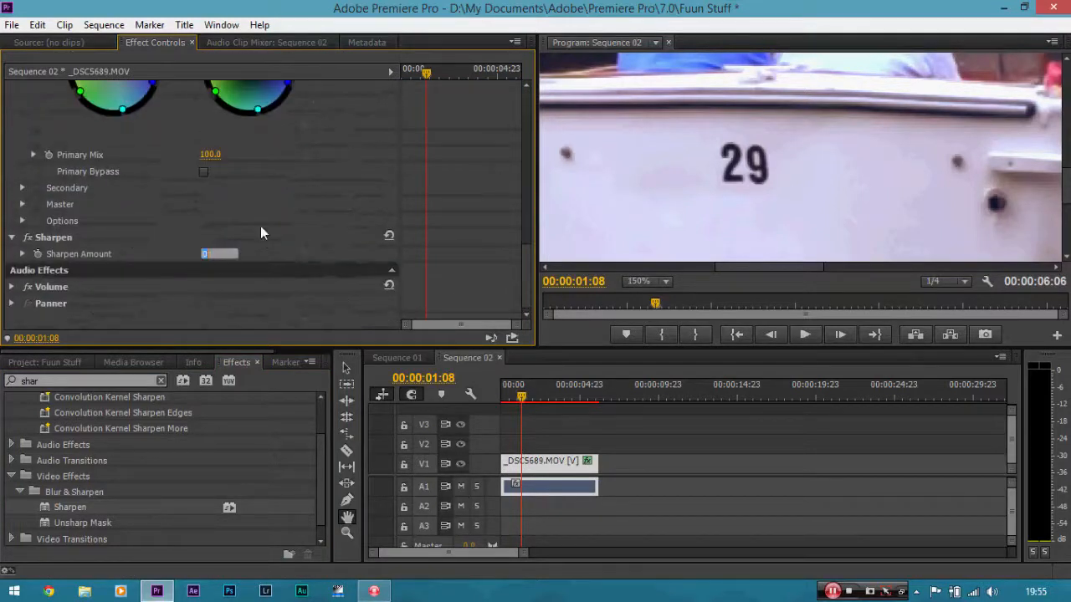
key(Return)
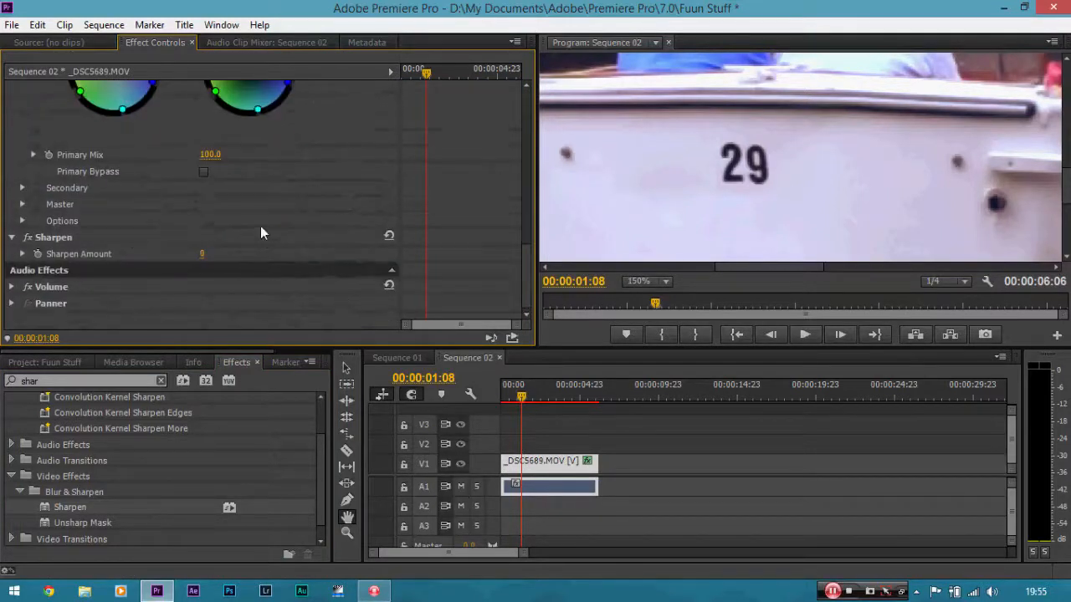
click(203, 255)
text(20)
key(Return)
Step: Switch the Sharpen and Colorista II effects off and on to compare the clip with and without each
click(32, 239)
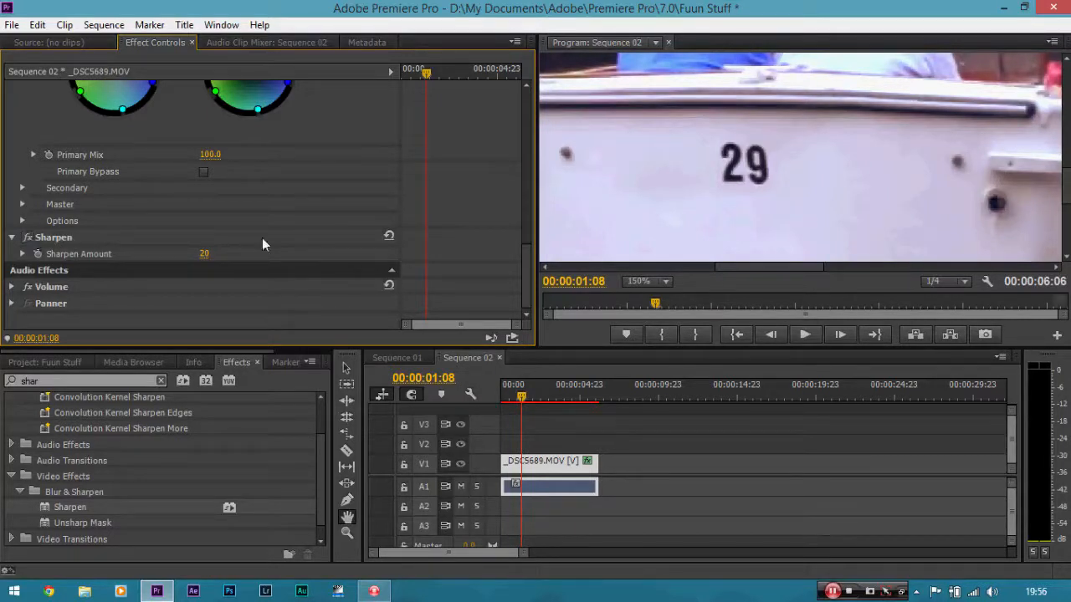
drag(524, 268, 531, 210)
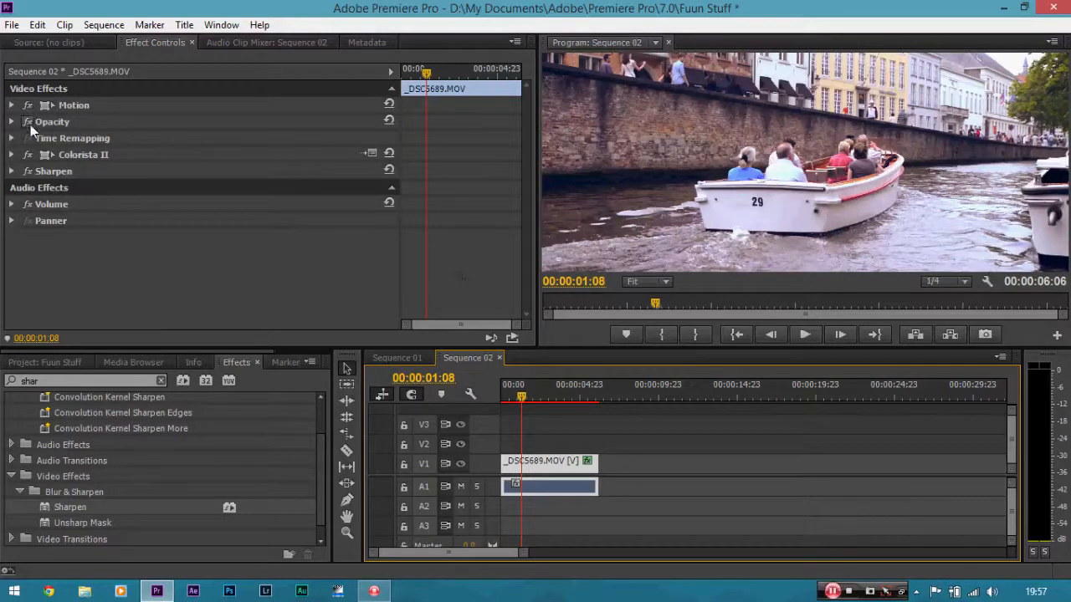
click(28, 155)
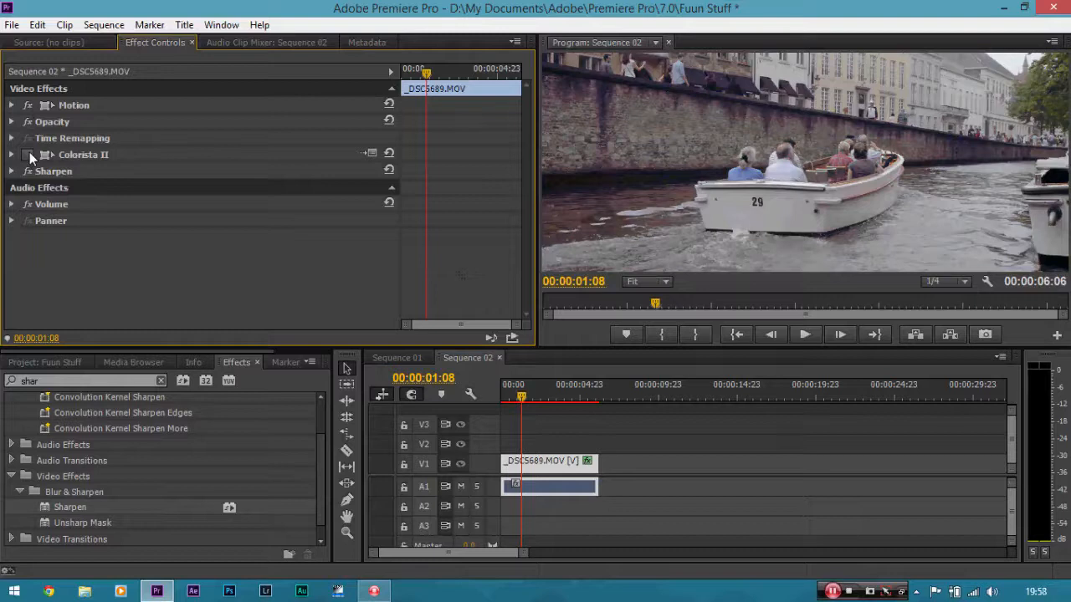
click(28, 154)
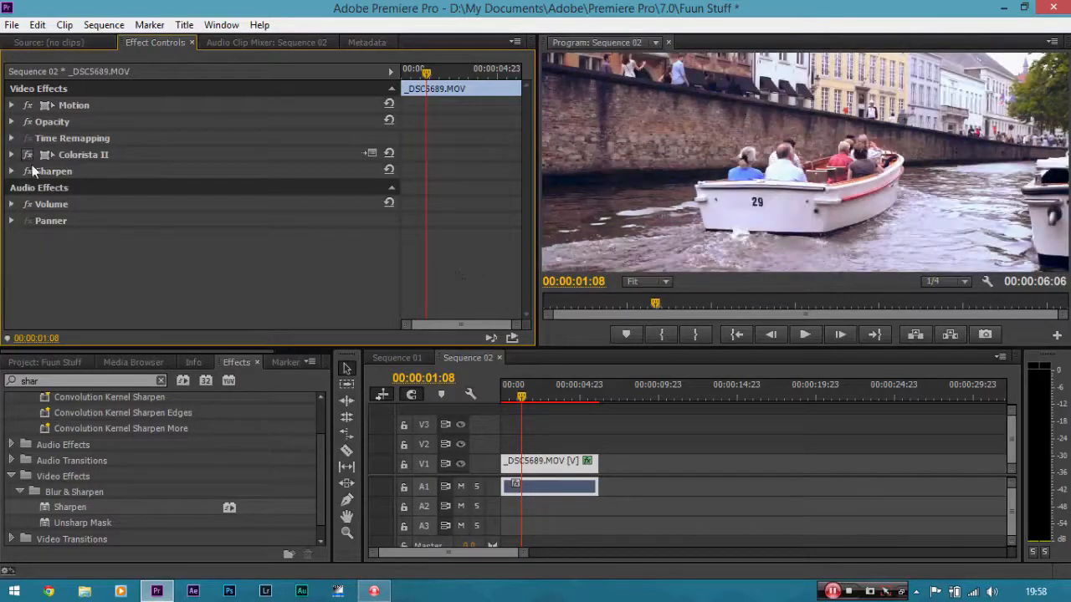
click(30, 171)
click(31, 171)
Step: Open the media export settings for Sequence 02 and set the export format to H.264
click(5, 28)
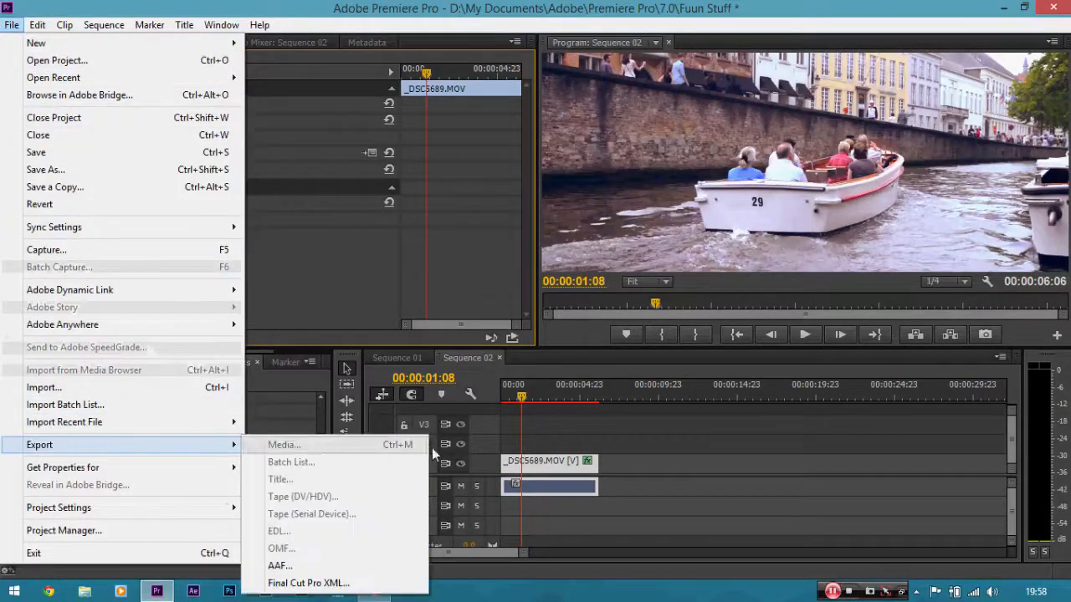
click(535, 469)
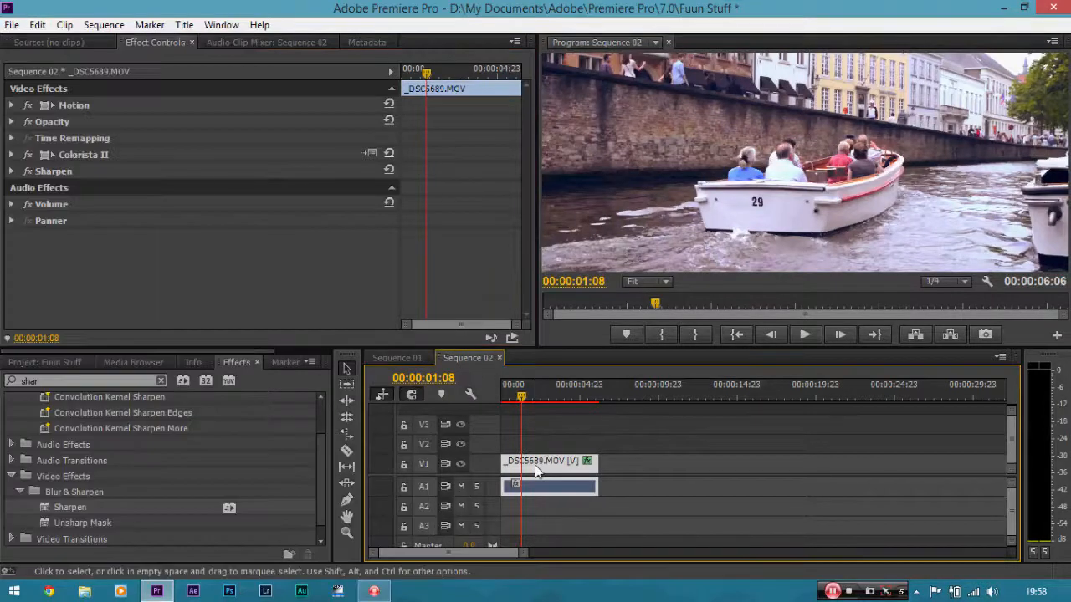
click(12, 25)
mouse_move(222, 447)
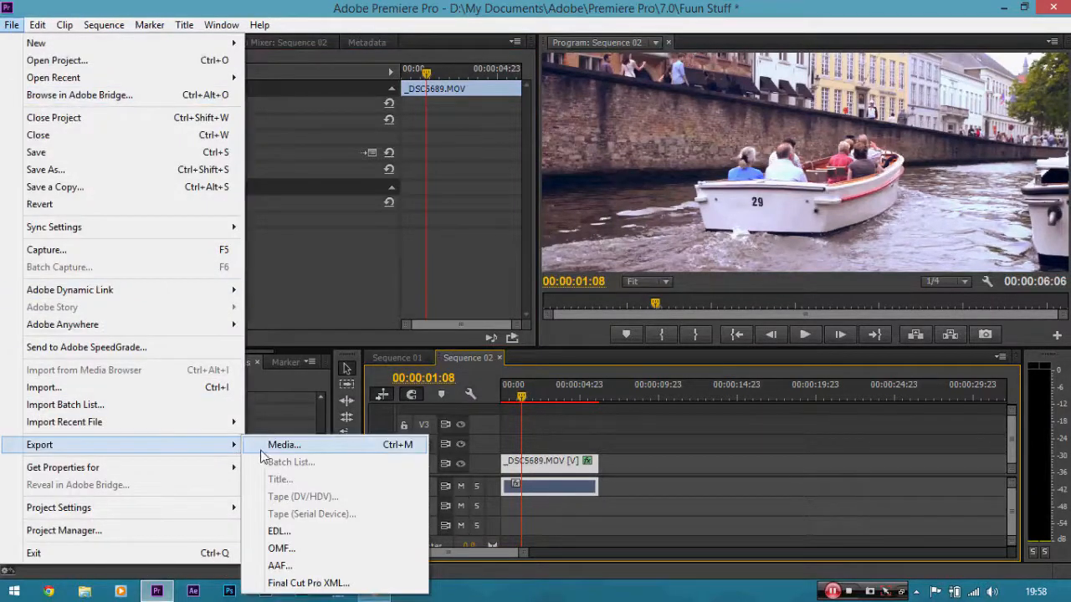
click(276, 444)
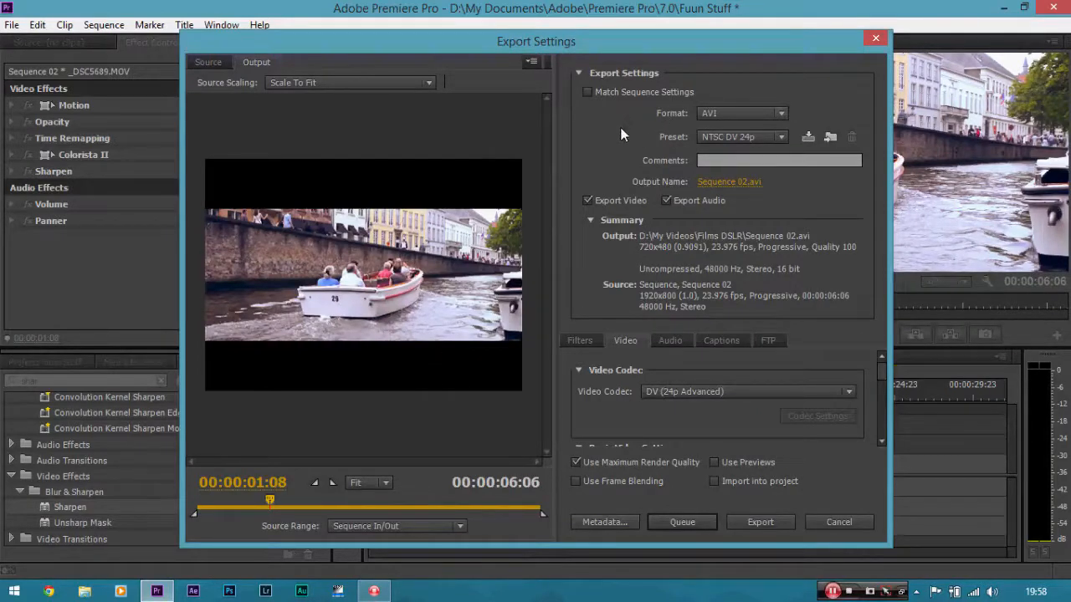
click(741, 112)
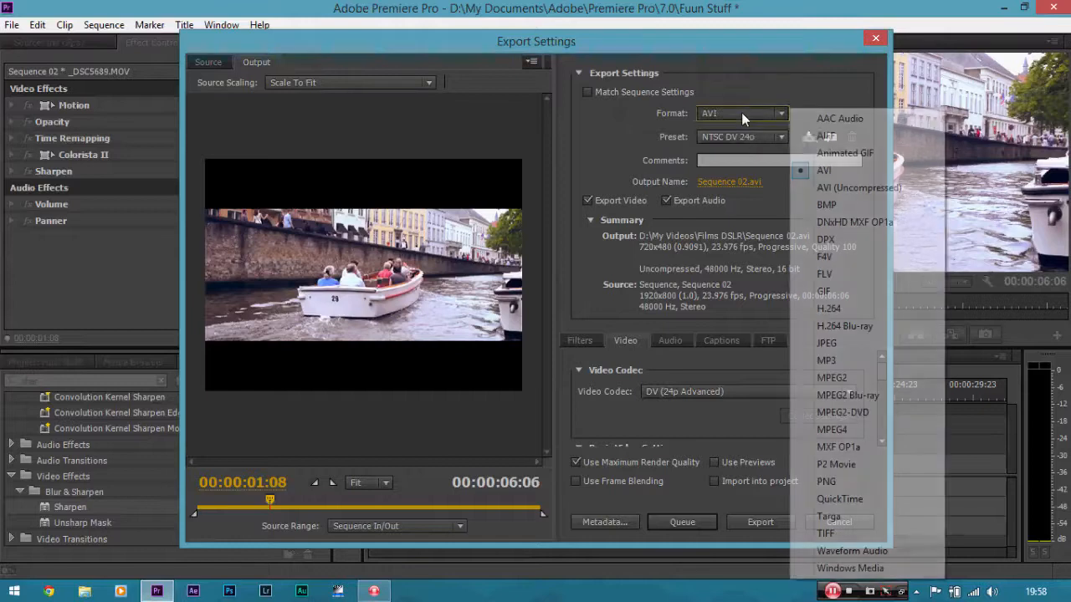
click(823, 309)
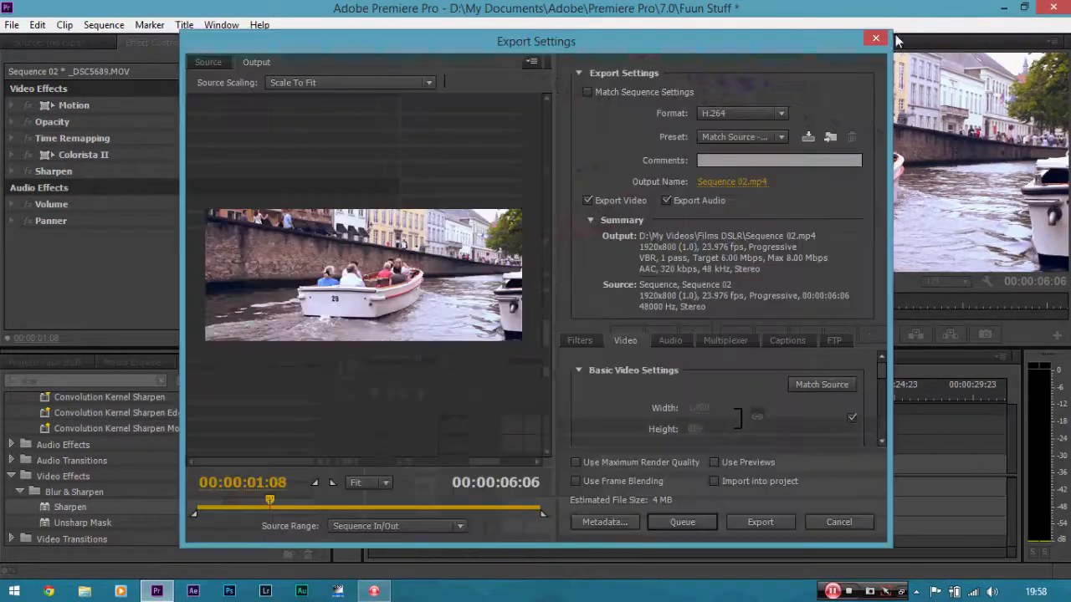
Step: Keep H.264 as the export format and choose the Match Source - High bitrate preset
key(ctrl+m)
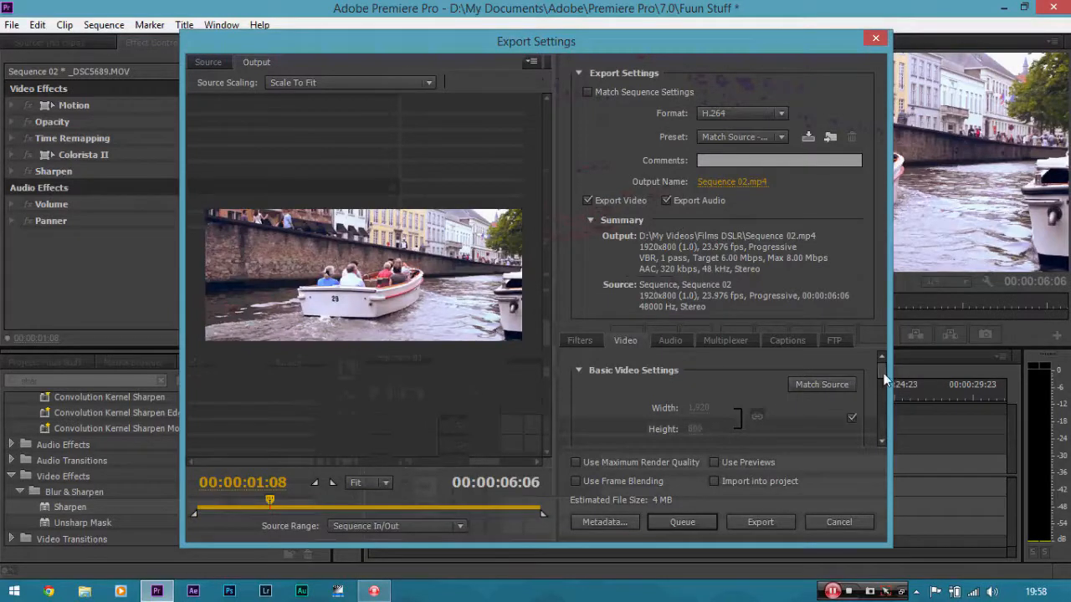
click(757, 115)
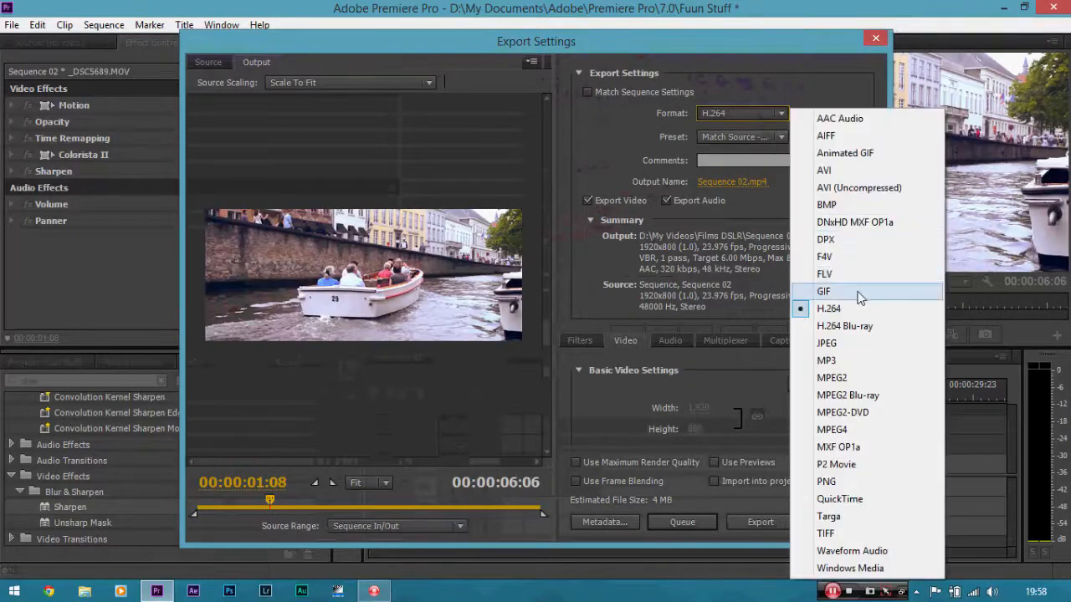
click(749, 136)
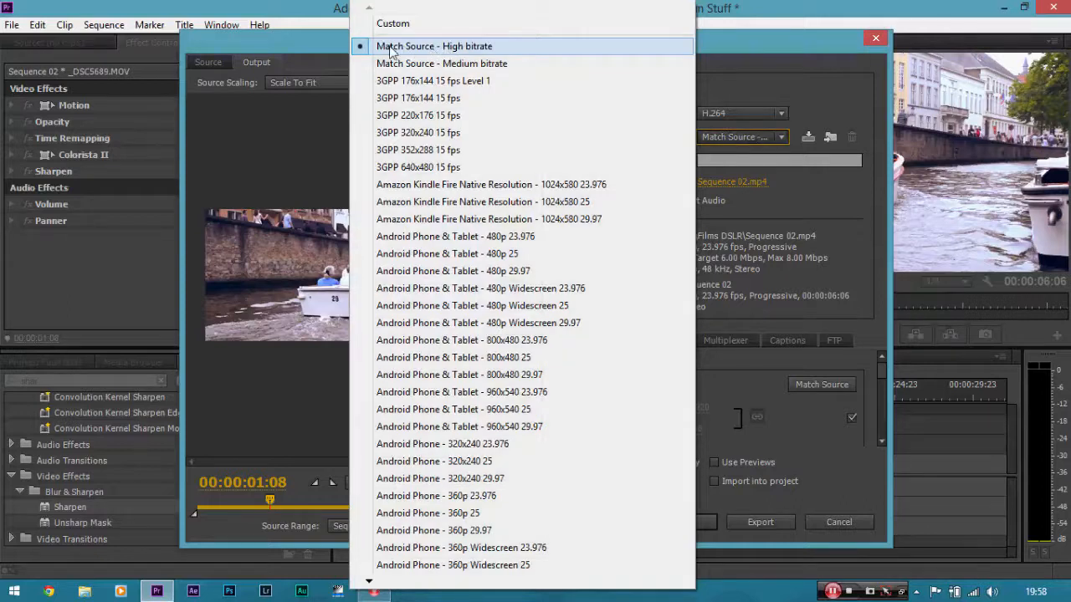
click(453, 50)
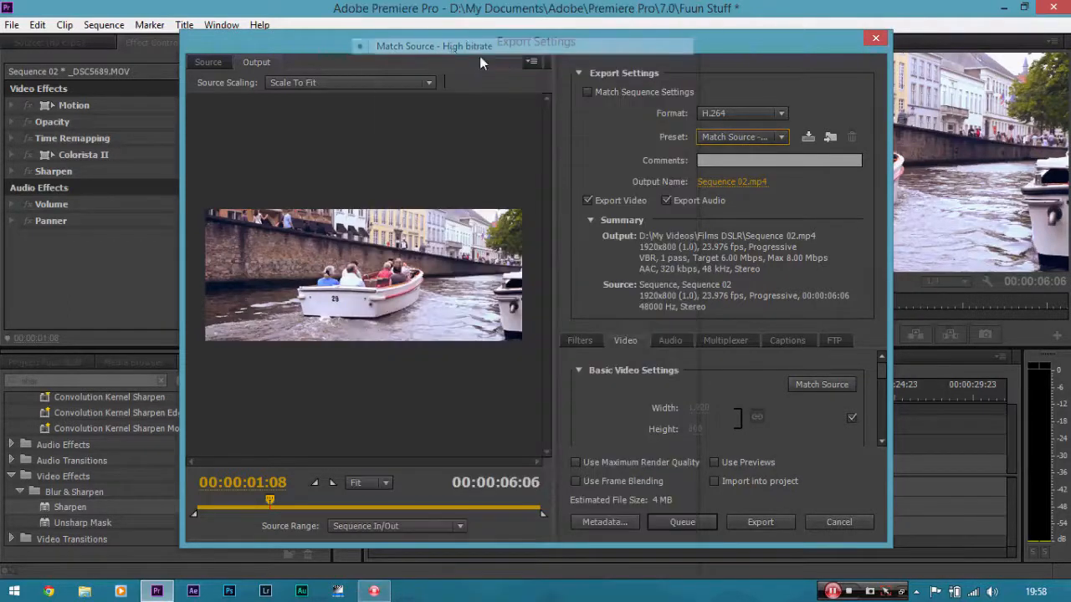
Step: Set the target bitrate in the video export's bitrate settings to 20 Mbps
mouse_move(885, 374)
mouse_down()
mouse_move(889, 419)
mouse_move(881, 357)
mouse_up()
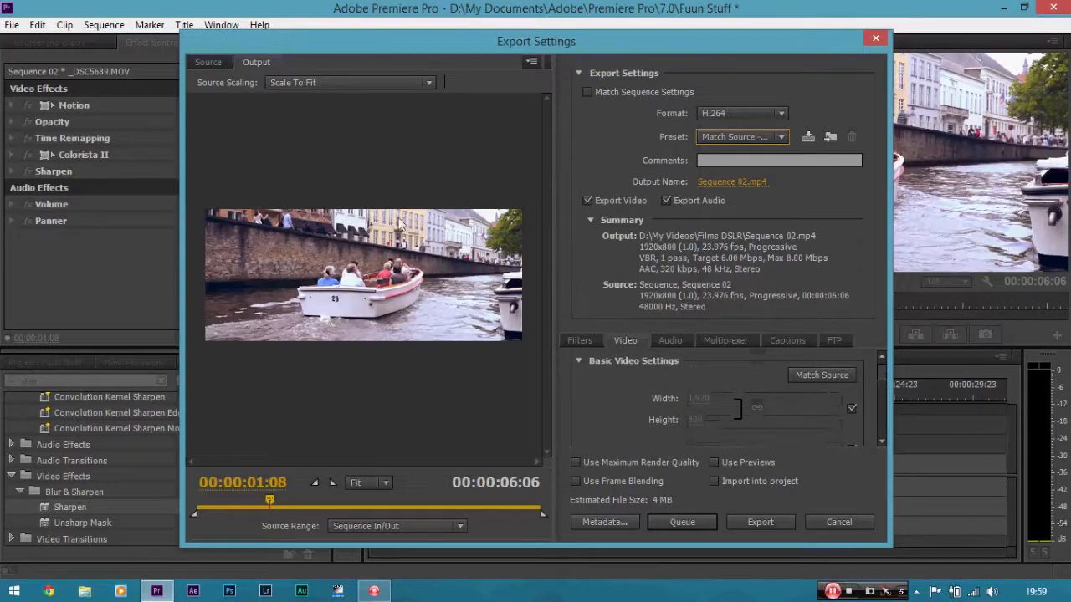
drag(878, 368, 885, 401)
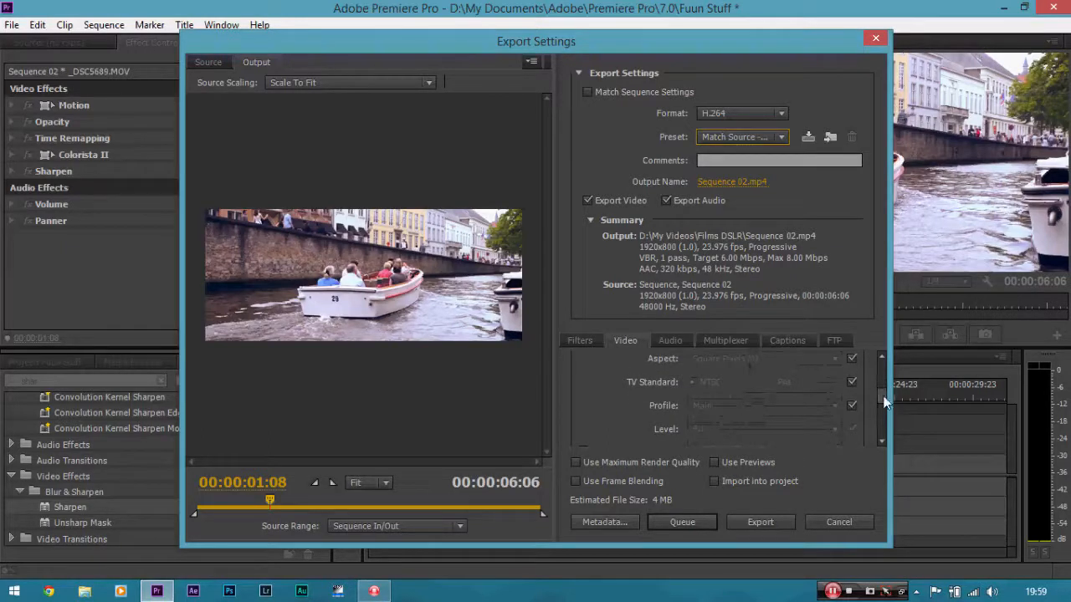
drag(885, 401, 882, 433)
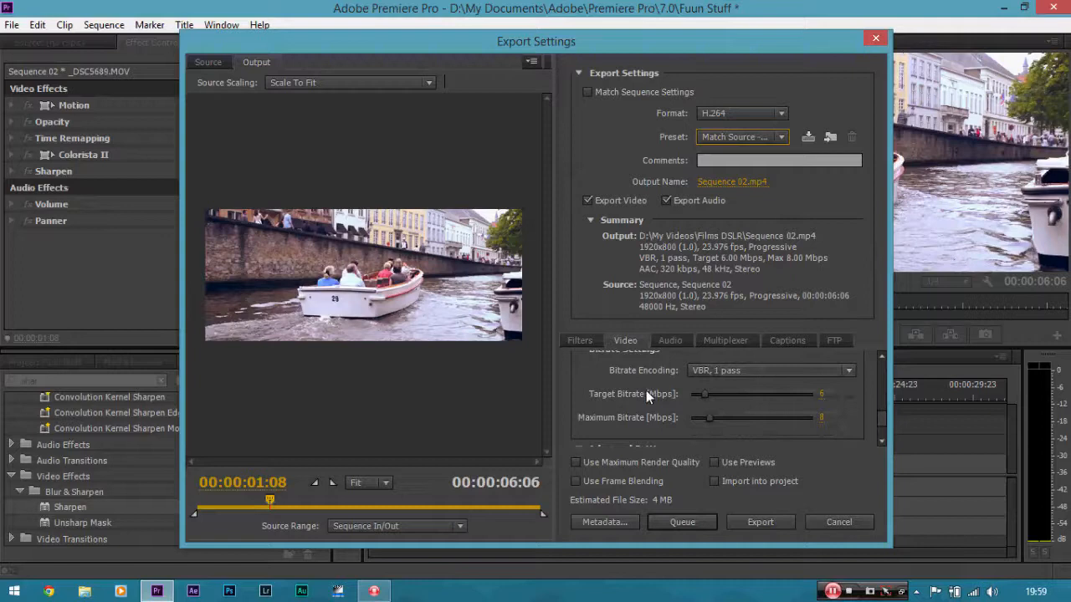
click(822, 395)
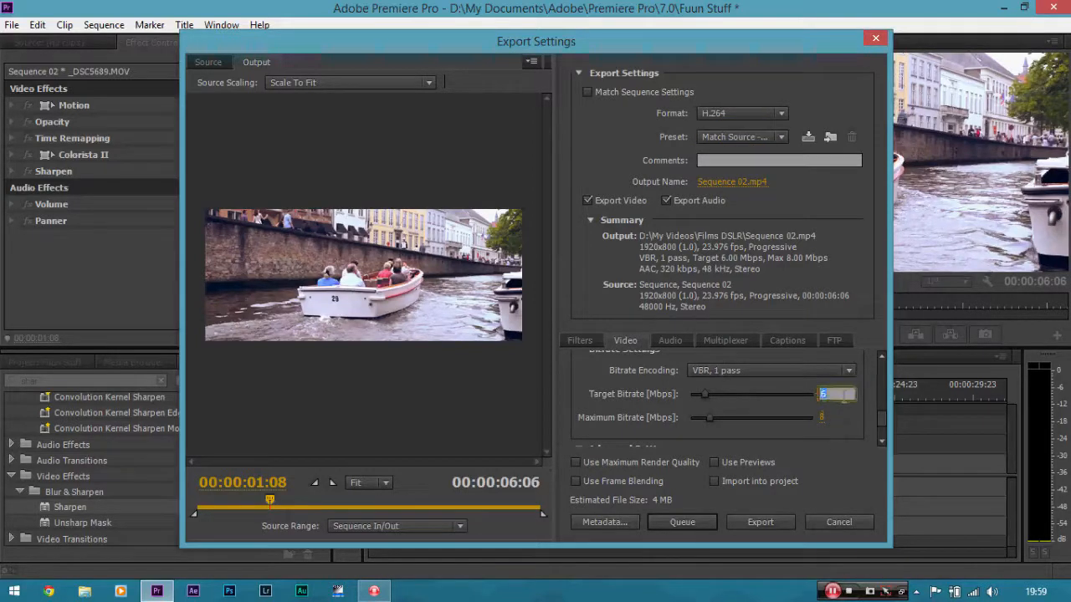
text(20)
key(Return)
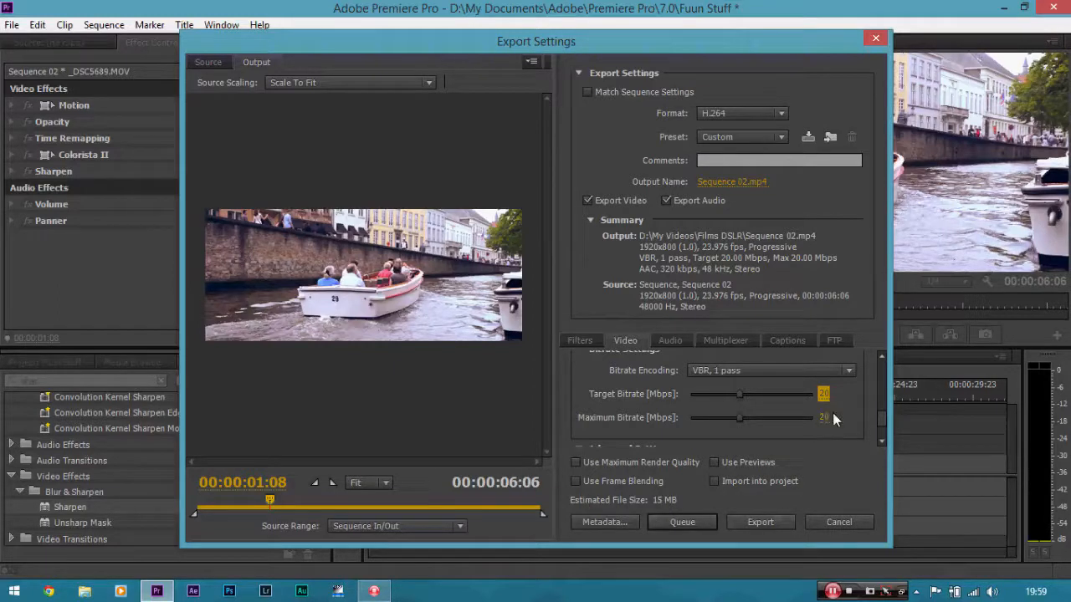
Step: Set both the target bitrate and the maximum bitrate of the export to 5 Mbps
click(823, 394)
text(5)
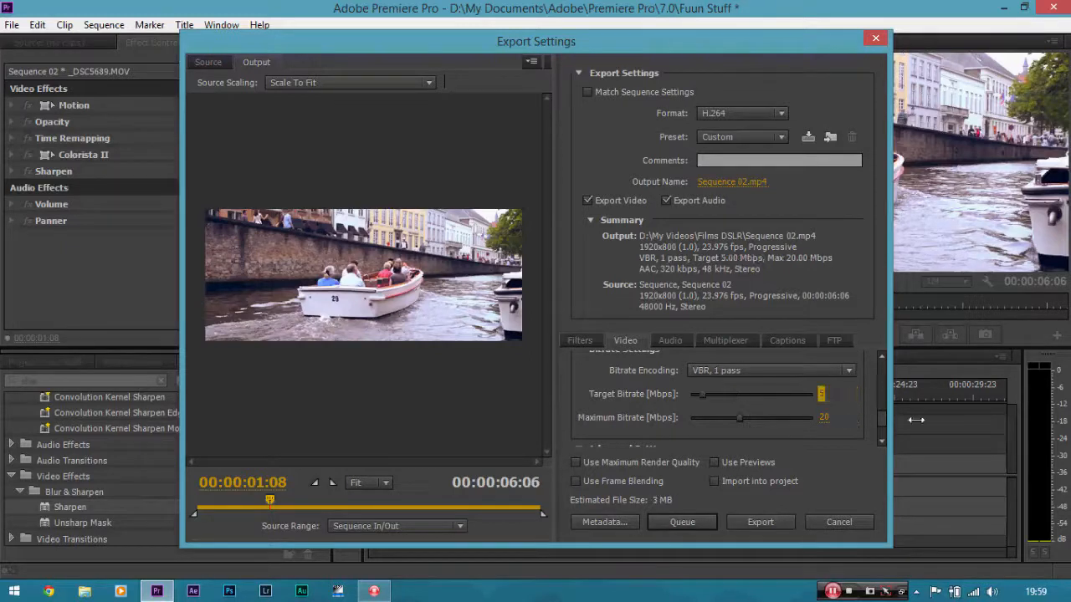
click(823, 417)
text(5)
key(Return)
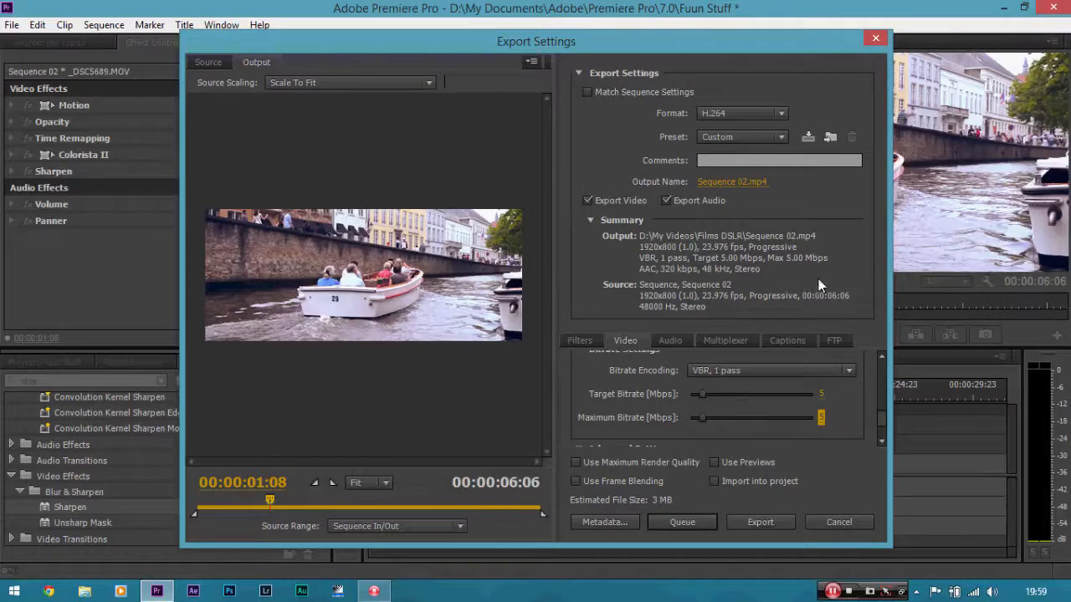